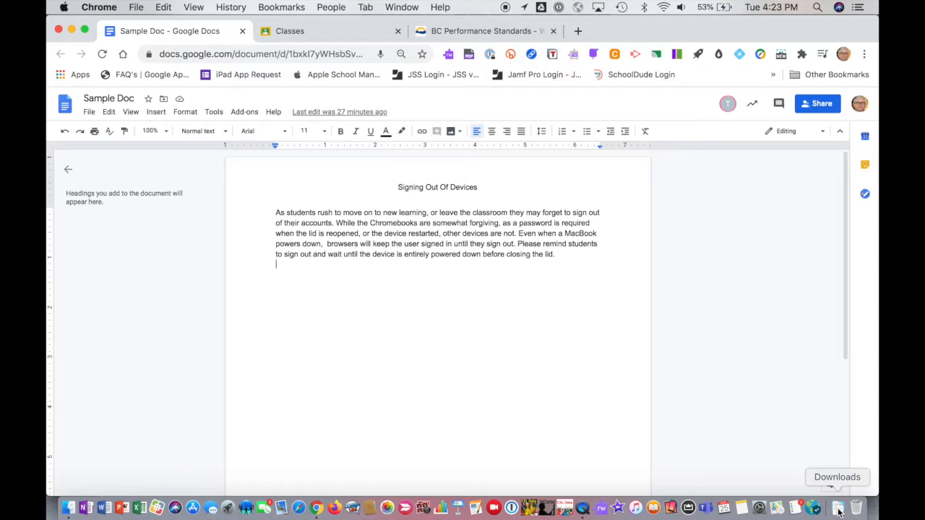
- Start a new assignment in the Classwork of the Classroom Workshop Webinar class
click(318, 31)
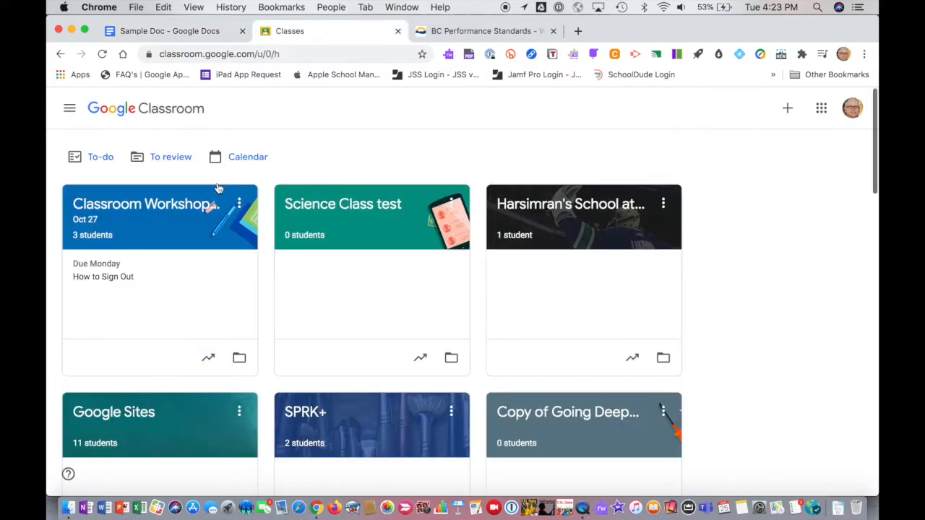
click(177, 211)
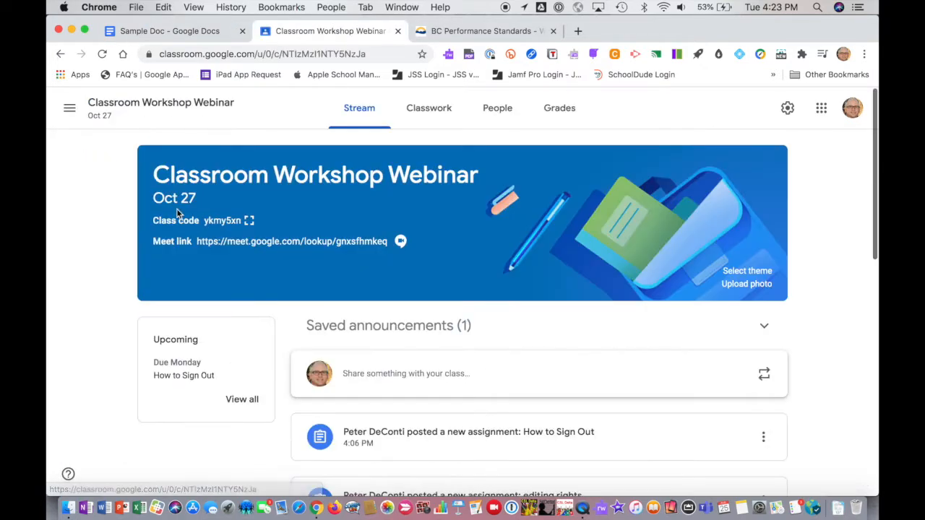
click(428, 110)
click(341, 155)
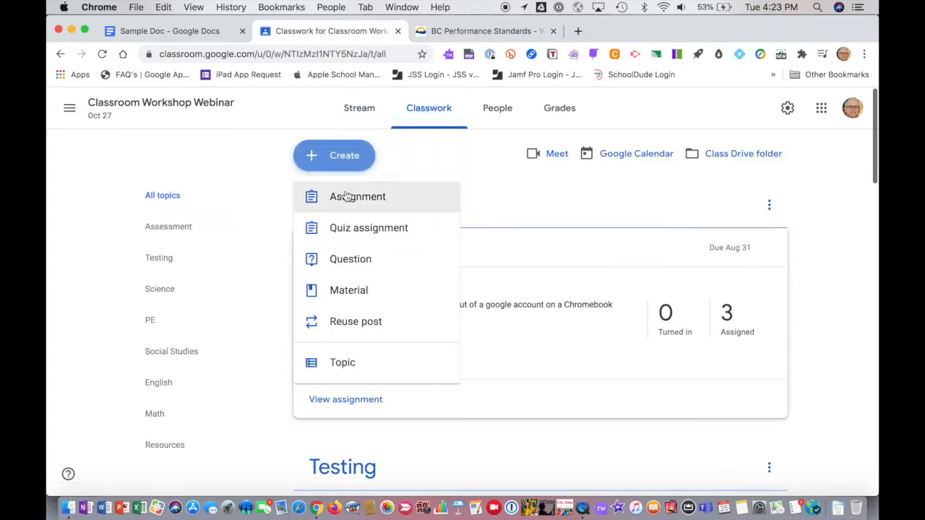
click(352, 199)
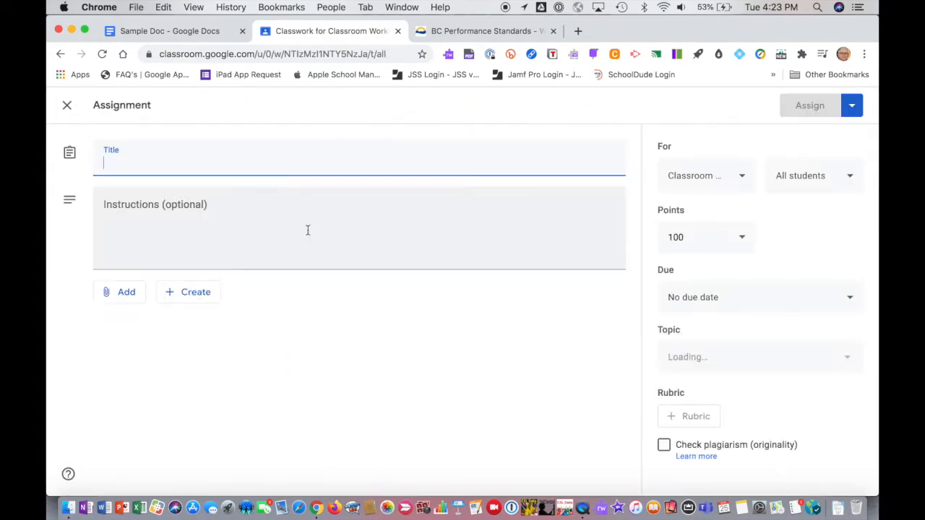
- Title the assignment "Signing in" and enter "Provide details" as its instructions
click(166, 163)
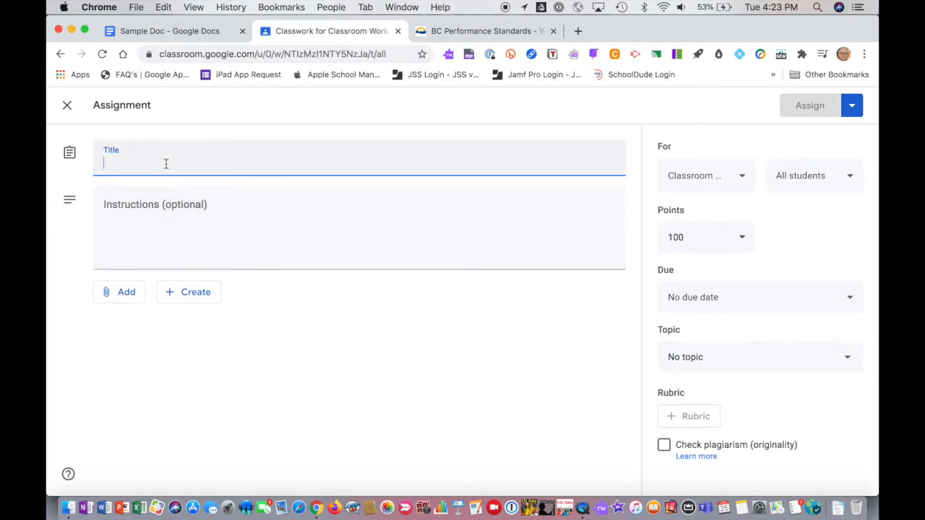
text(Sign)
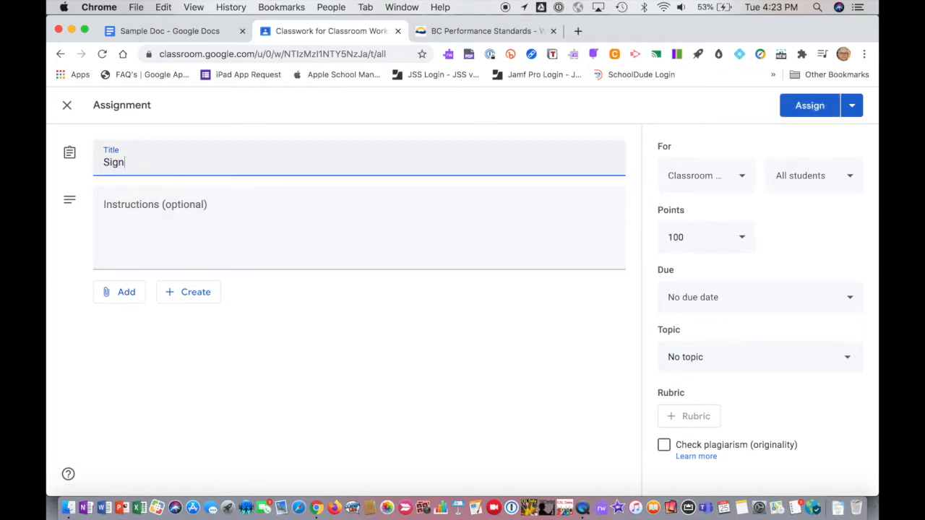
text(ing in)
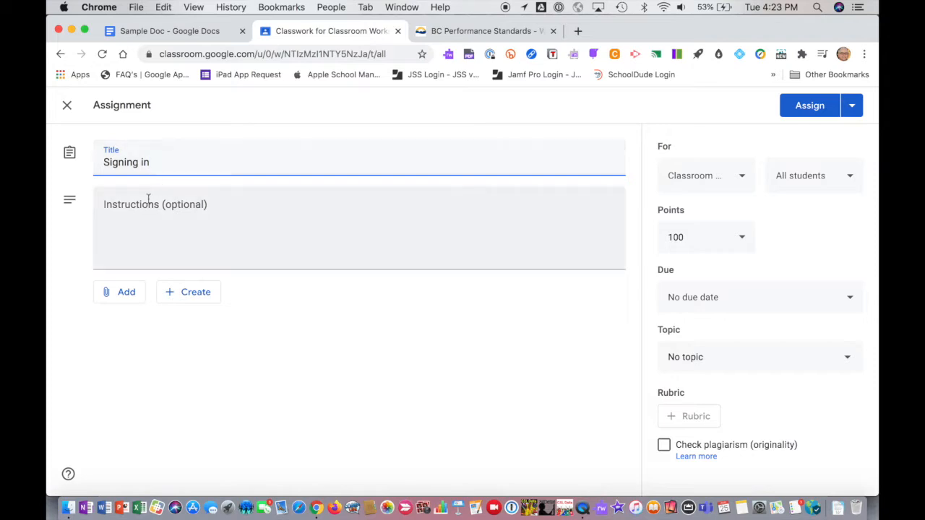
click(141, 210)
text(Pr)
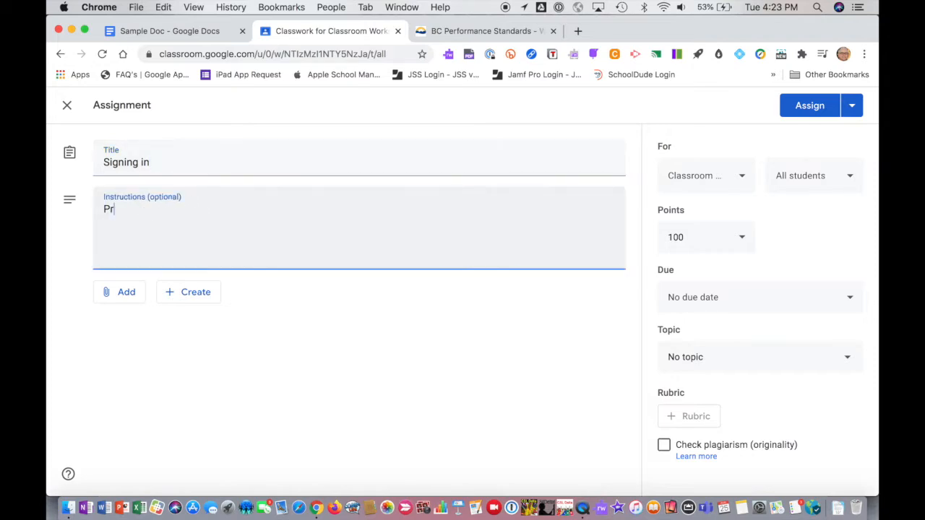
text(ovide details)
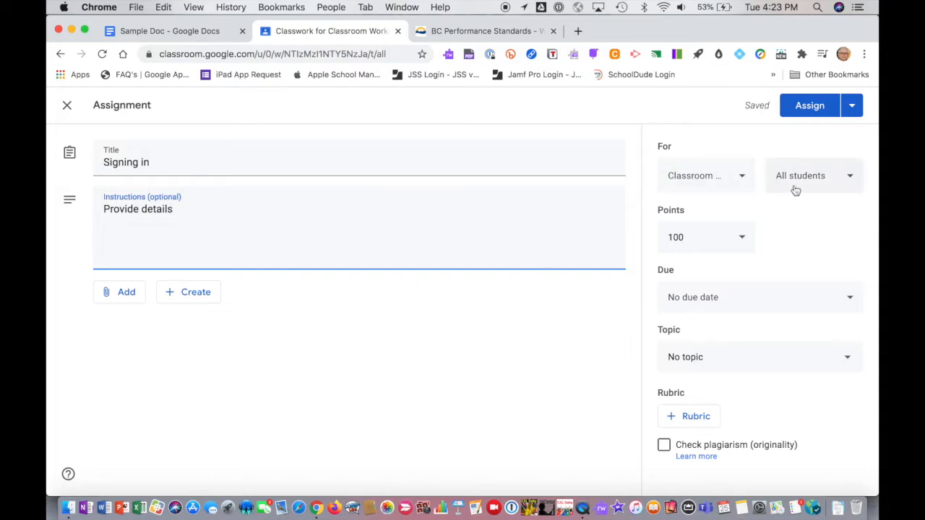
- Configure the assignment as ungraded, due Fri, Aug 28, under the Assessment topic
click(738, 239)
click(685, 271)
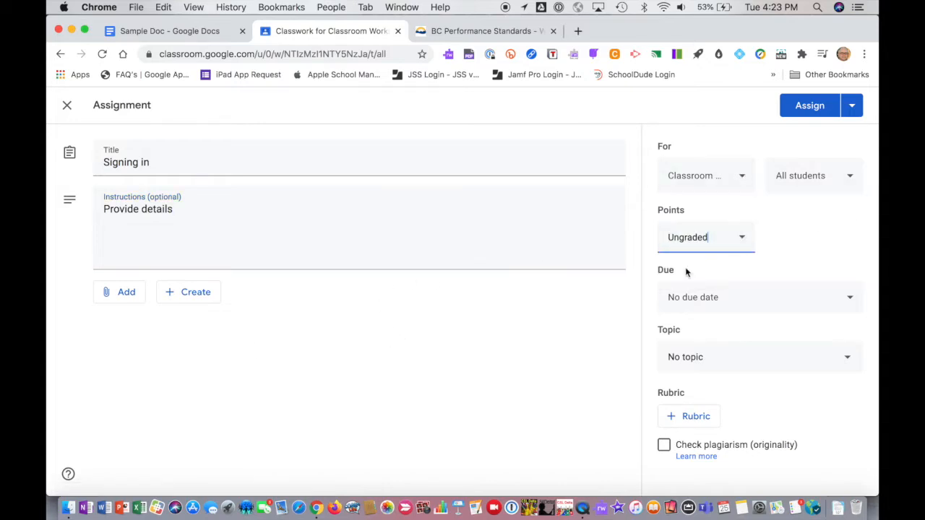
click(832, 297)
click(770, 354)
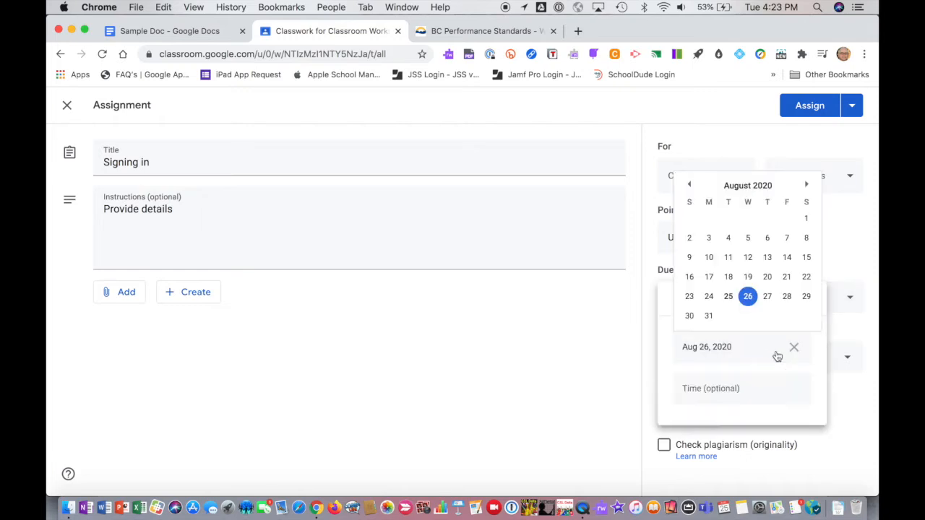
click(787, 296)
click(576, 385)
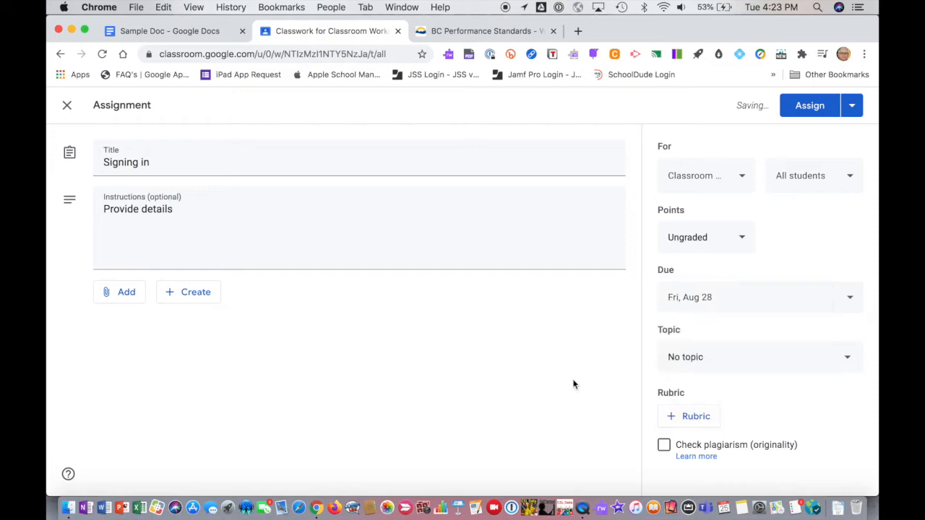
click(779, 366)
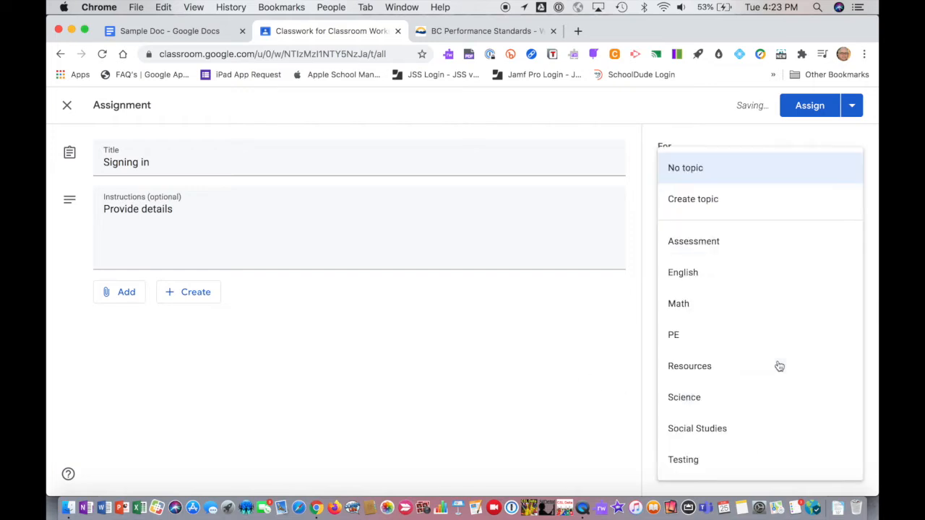
click(727, 240)
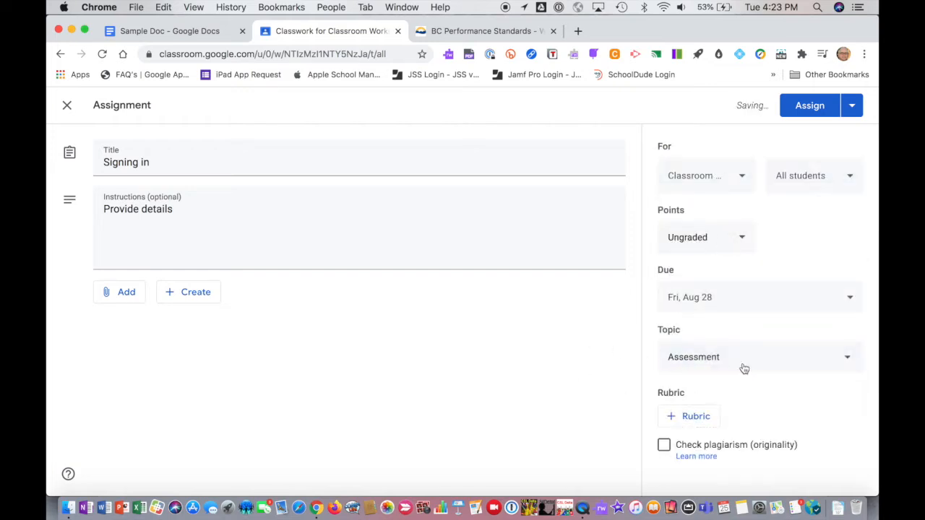
- Create a new rubric for the assignment and turn off its scoring
click(691, 417)
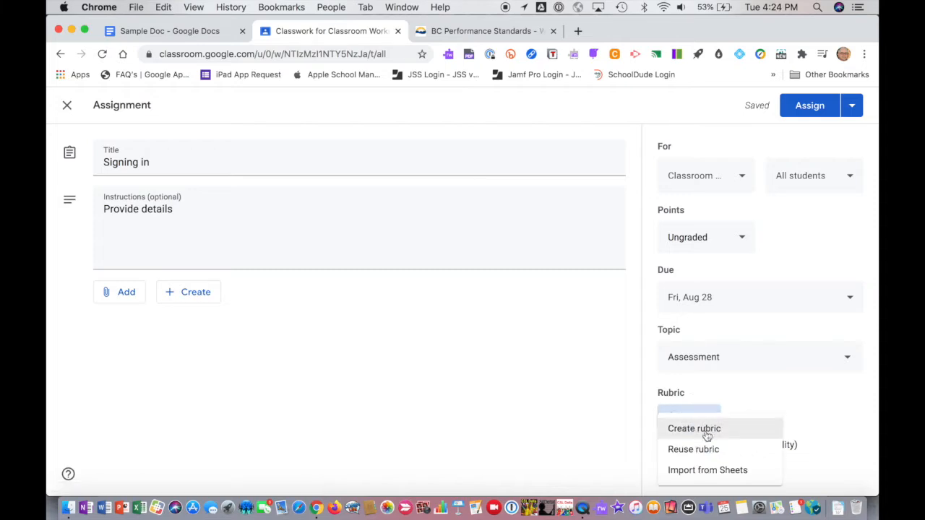
click(708, 429)
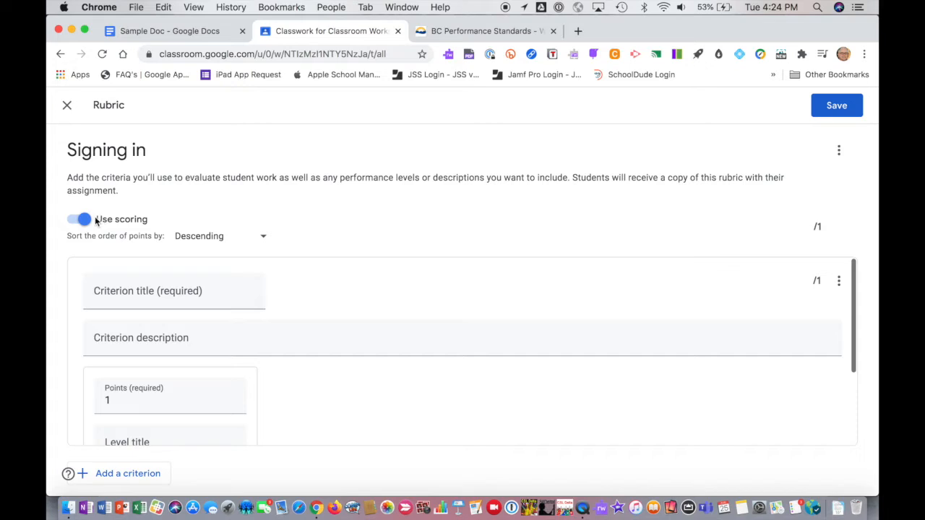
click(73, 223)
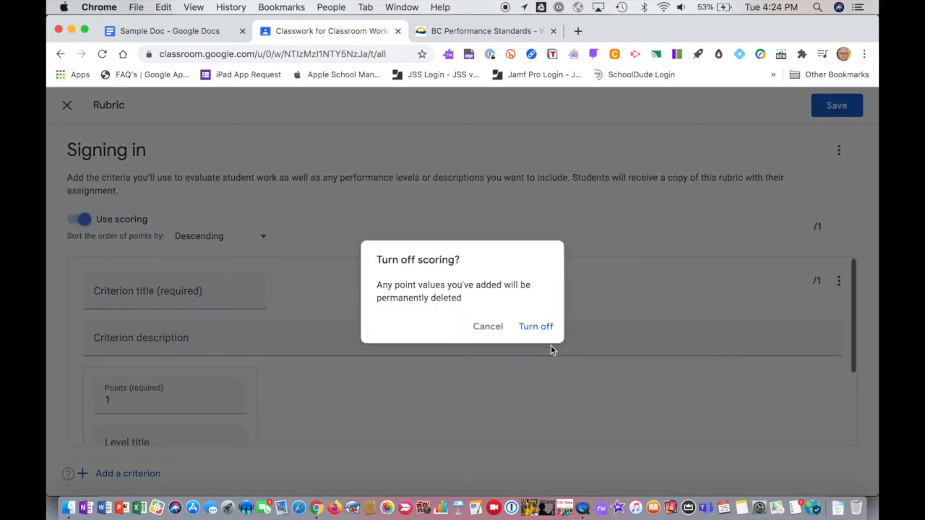
click(543, 327)
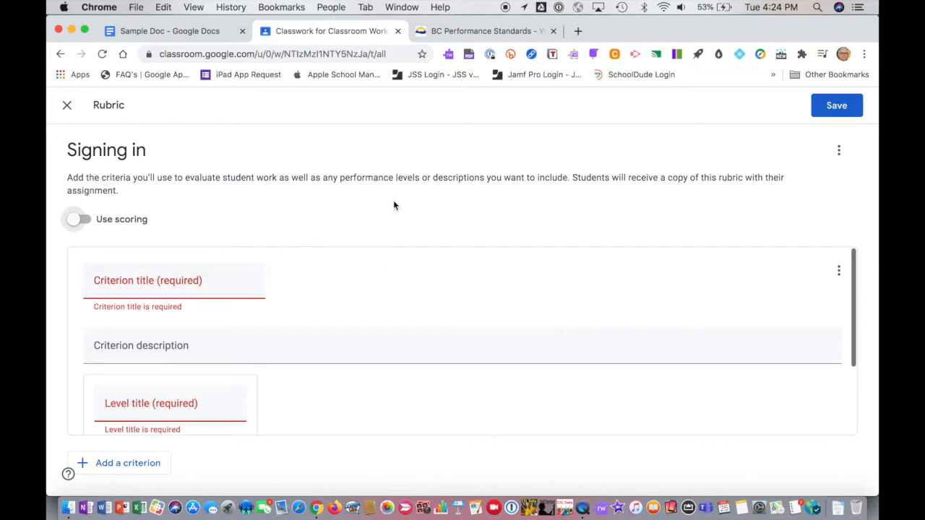
- Copy the "Quick Scale: Grade 6 Writing to Communicate Ideas and Information" heading from the BC Performance Standards PDF into the rubric's criterion title
click(457, 32)
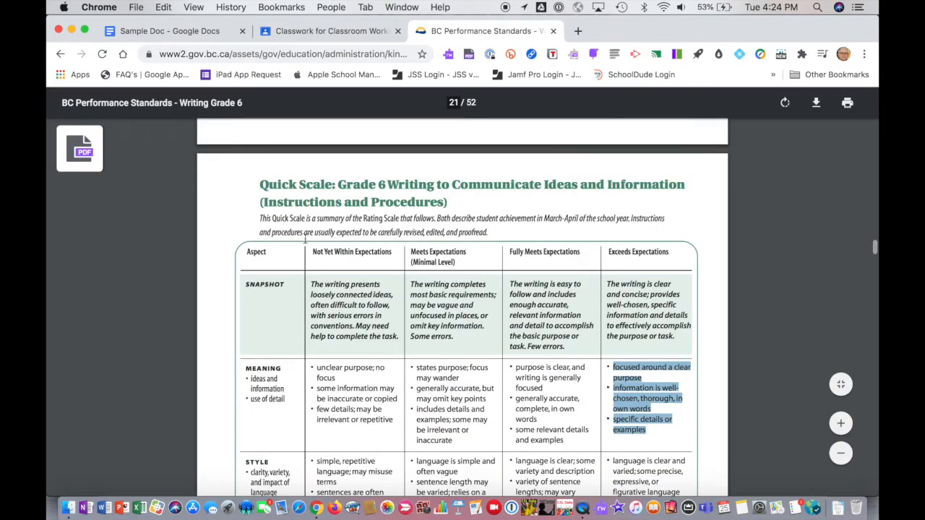
drag(257, 182, 445, 203)
key(super+c)
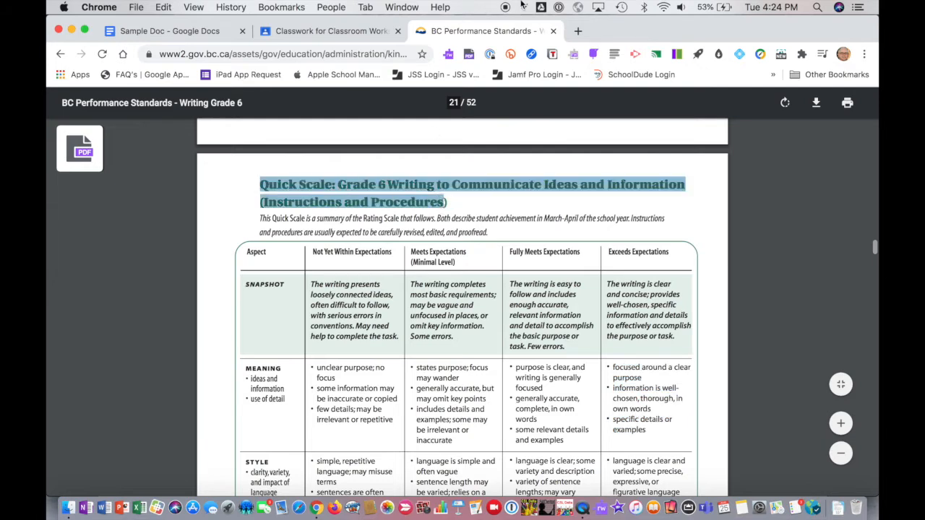
click(311, 31)
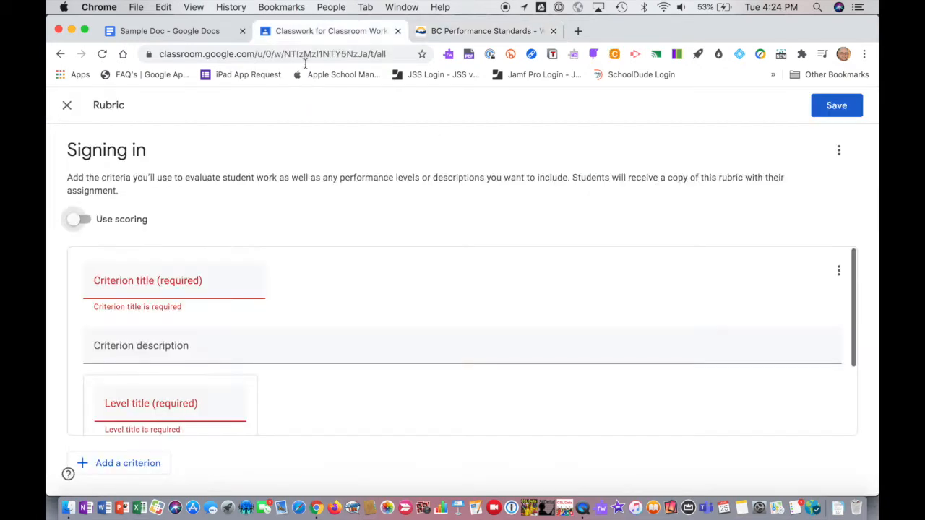
click(150, 293)
key(super+v)
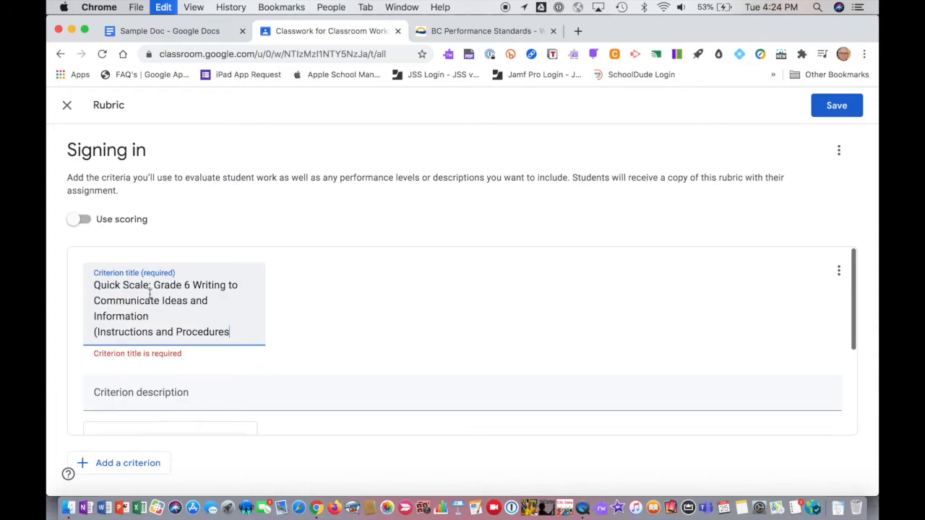
- Copy the introductory paragraph beneath the Quick Scale heading in the BC Performance Standards PDF into the criterion description
click(124, 388)
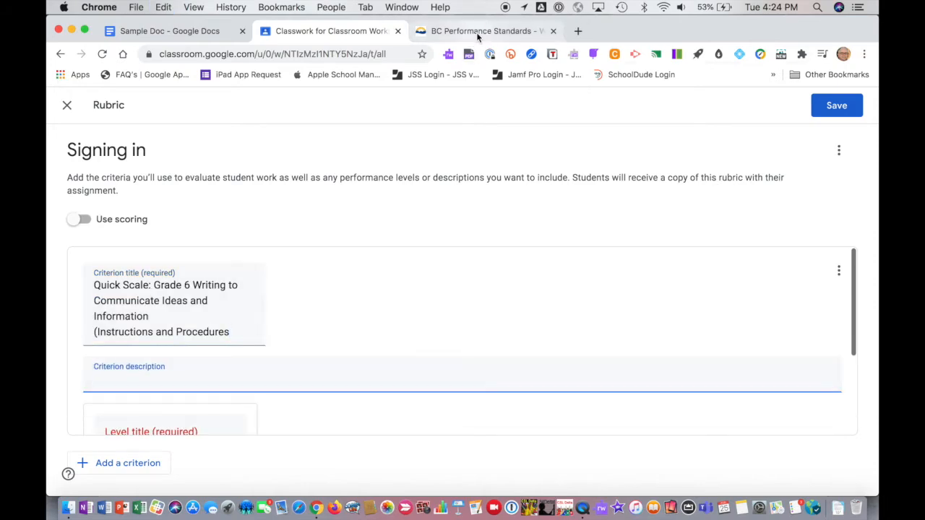
click(477, 32)
drag(258, 220, 527, 221)
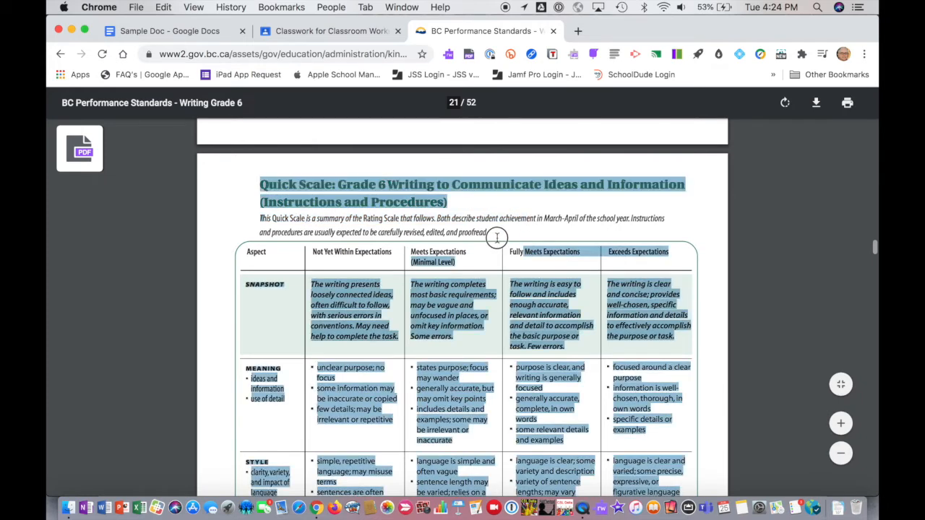
click(490, 220)
drag(490, 232, 202, 203)
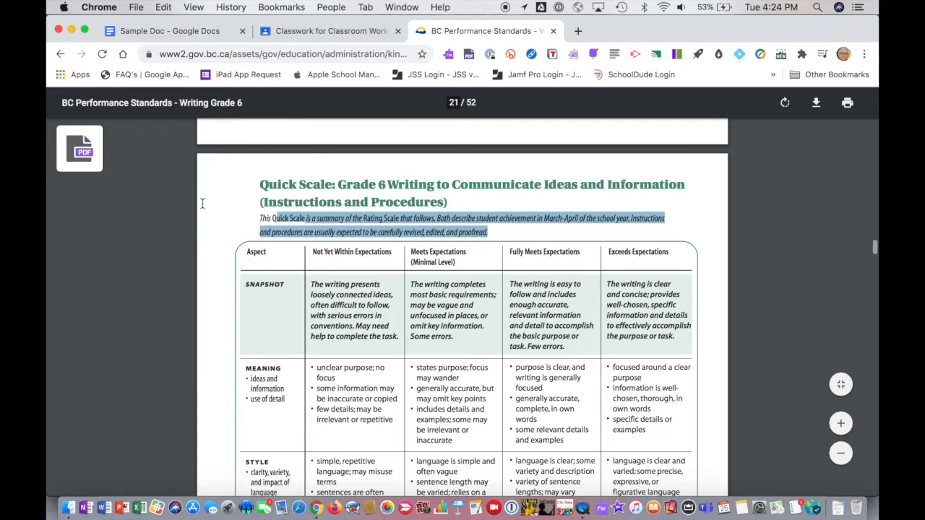
click(300, 31)
click(136, 373)
text(uick Scale is a summary of the Rating Scale . Both describe student achievement in March-April of the school year. Instructions and procedures are usually expected to be carefully revised, edited, and proofread.)
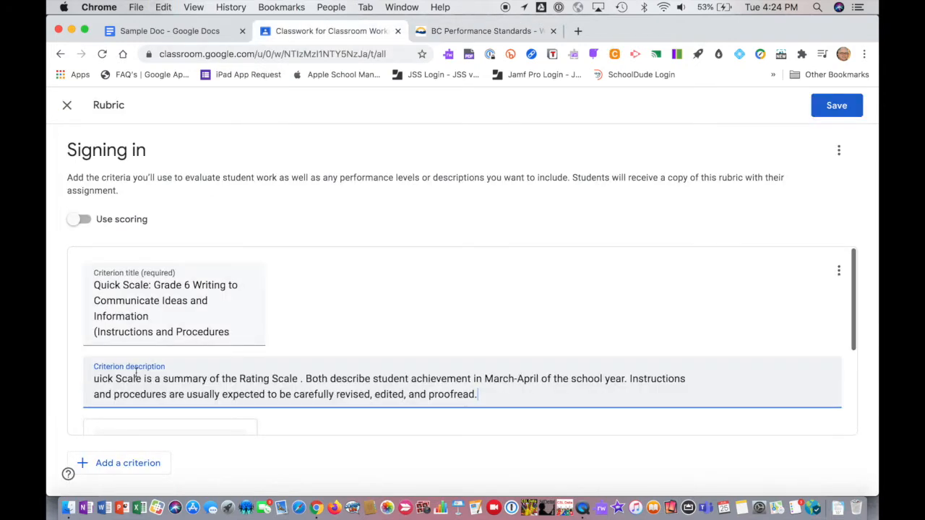
- Copy the column heading "Not Yet Within Expectations" from the PDF's table into the first level title of the rubric
scroll(315, 290, down, 3)
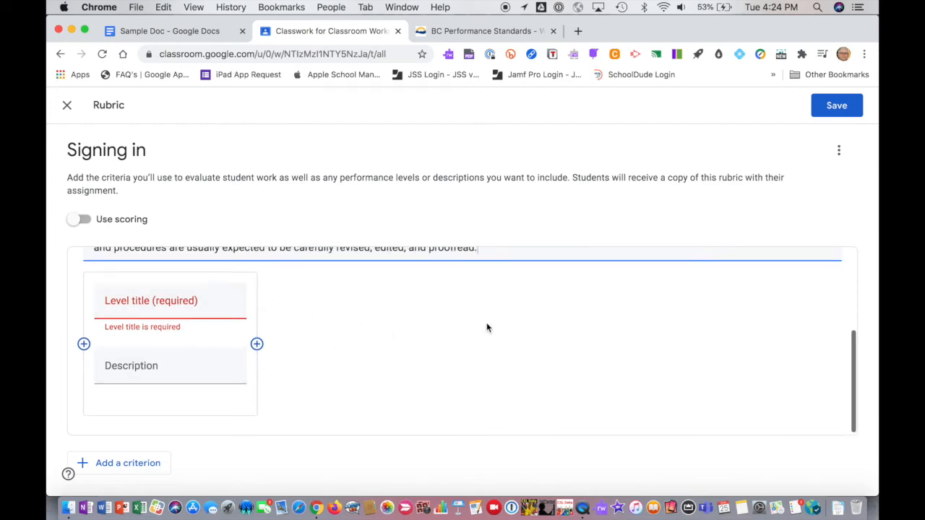
click(496, 31)
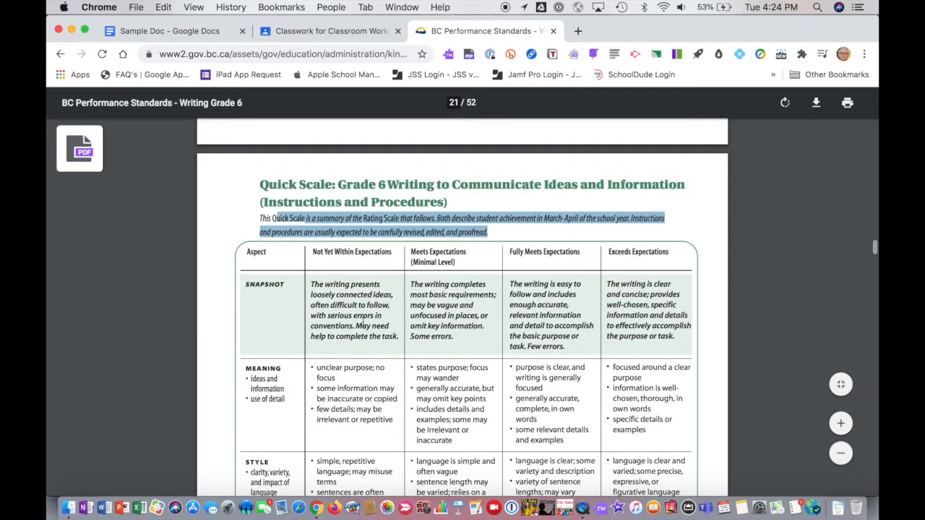
drag(310, 257, 396, 256)
key(super+c)
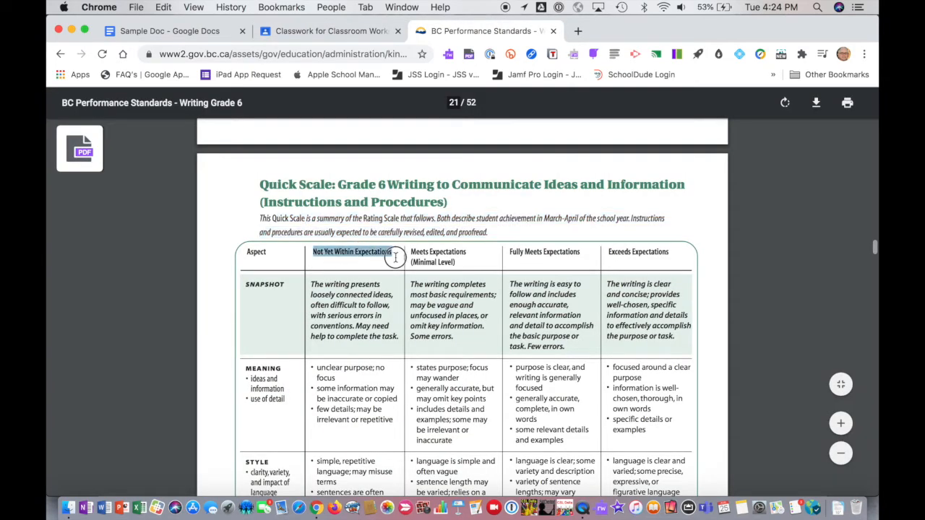
click(354, 36)
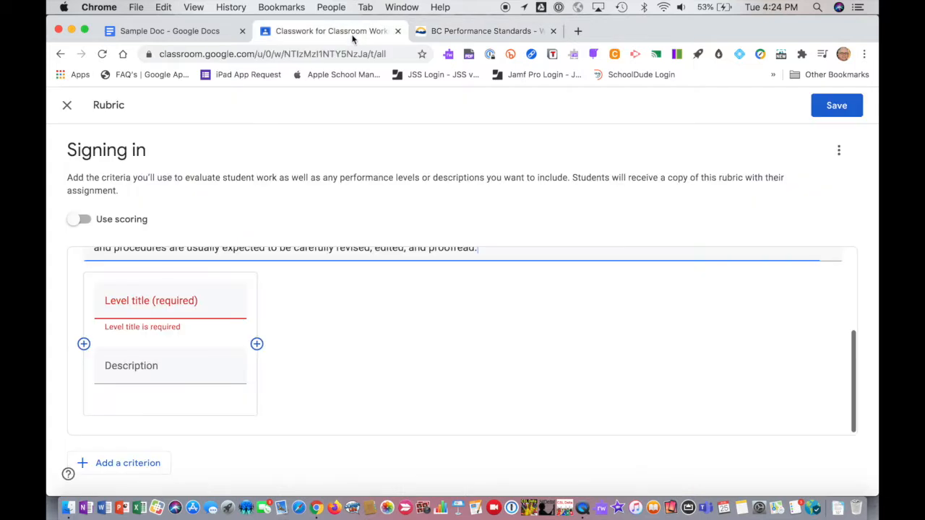
click(153, 299)
key(super+v)
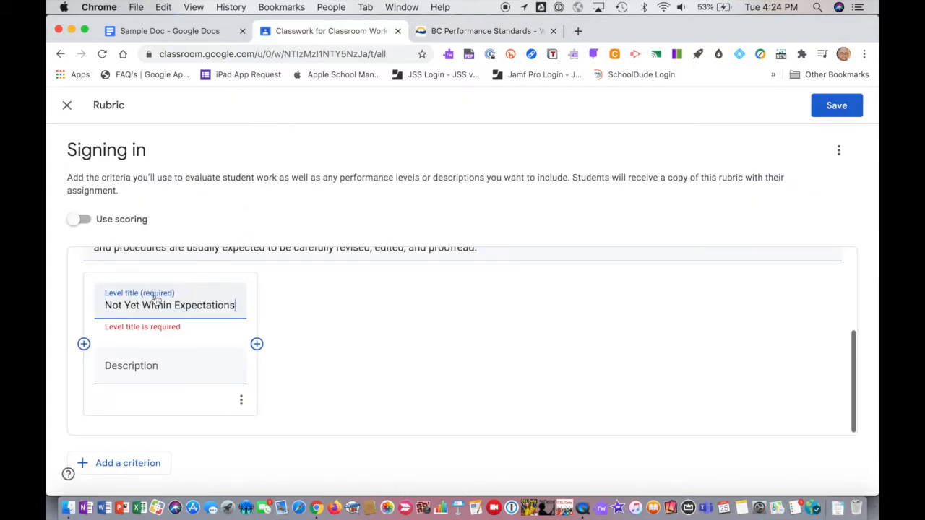
- Add a second level titled "Meeting Expectations" and a blank third level to the criterion
click(257, 345)
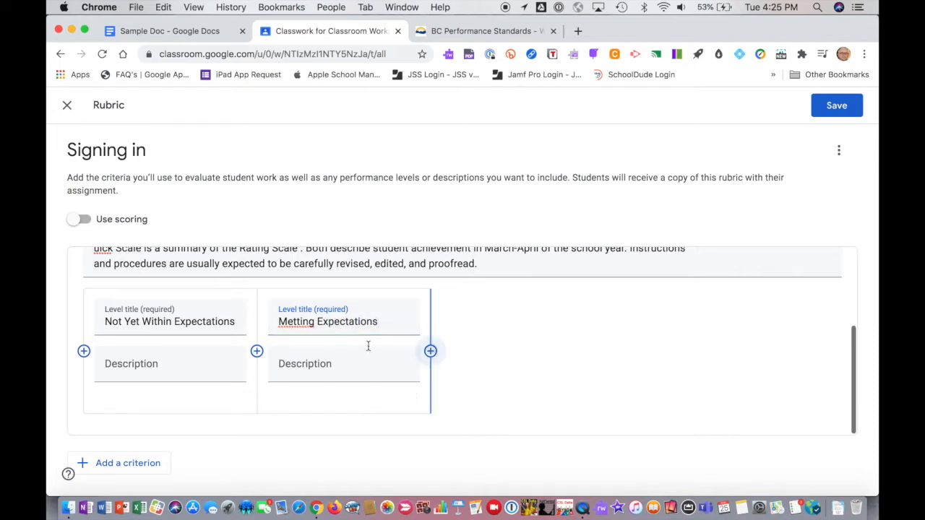
click(430, 351)
click(295, 322)
key(BackSpace)
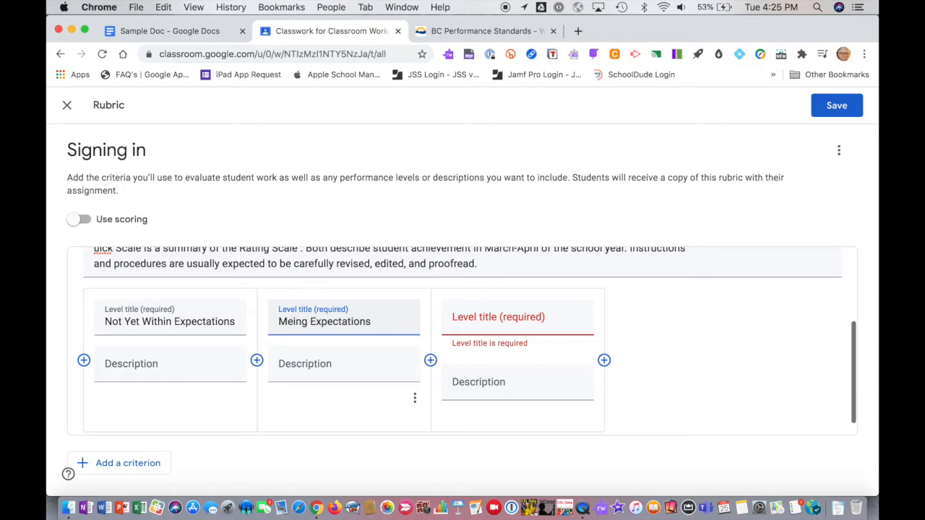
text(et)
- Title the third level "Fully Meeting" and add a fourth level titled "Exceeding"
click(474, 325)
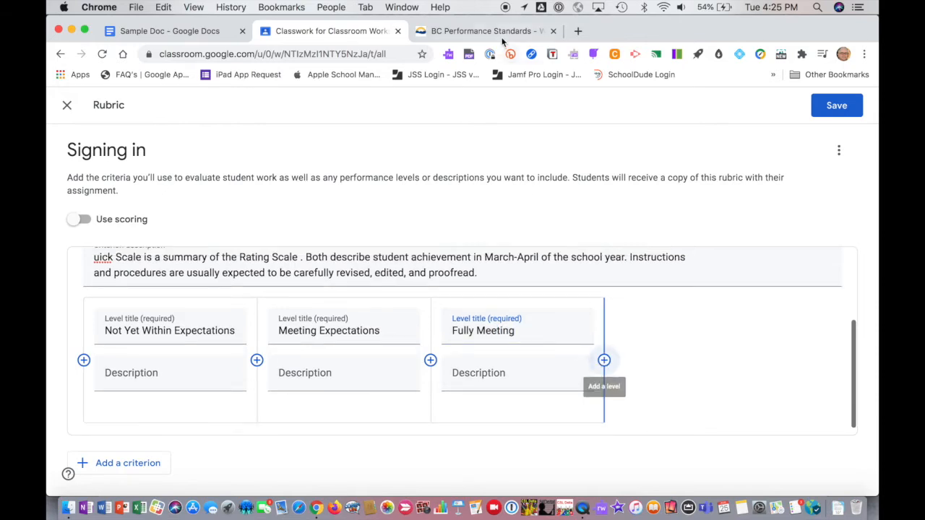
click(604, 360)
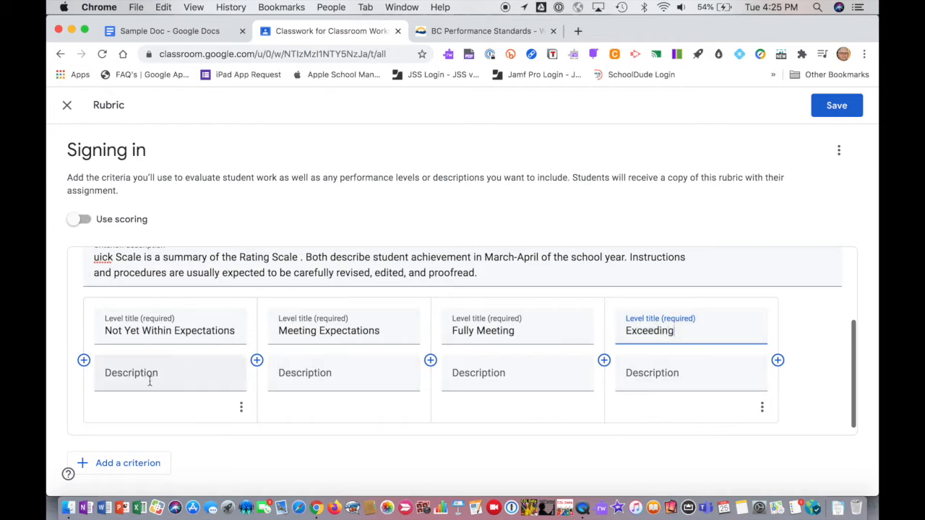
- Add a second criterion to the rubric and enter "Meaning" as its first level title
scroll(150, 381, down, 1)
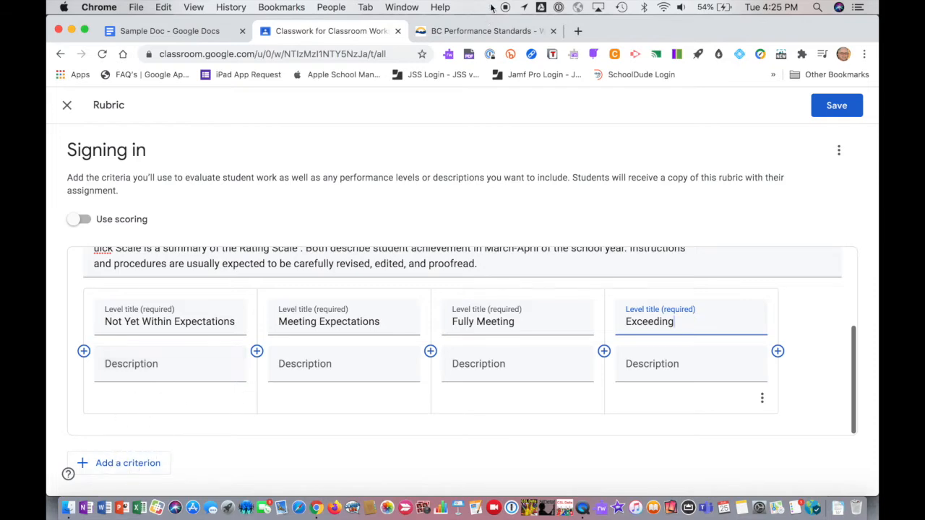
click(466, 33)
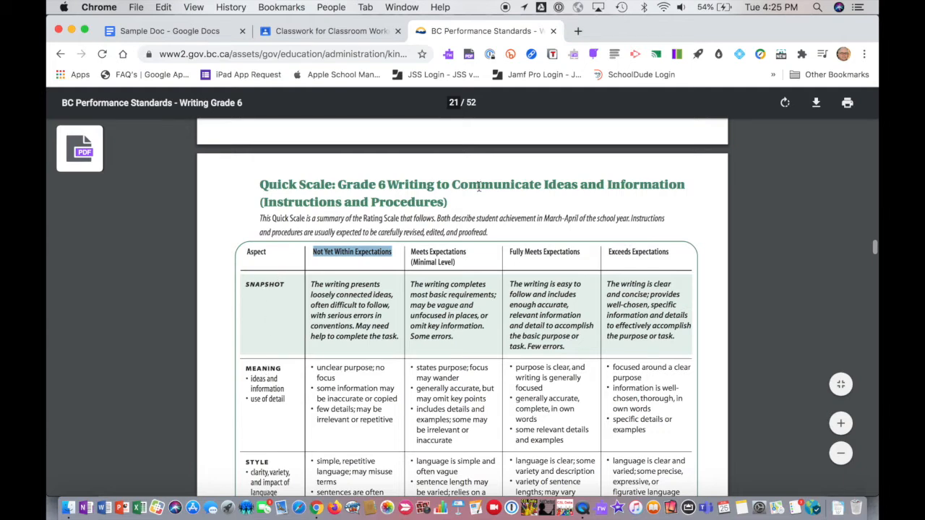
click(311, 31)
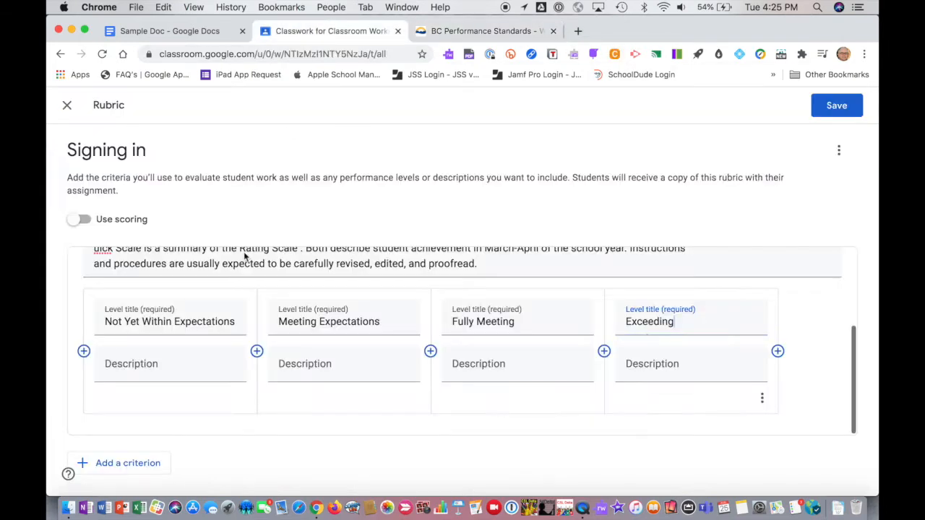
click(114, 463)
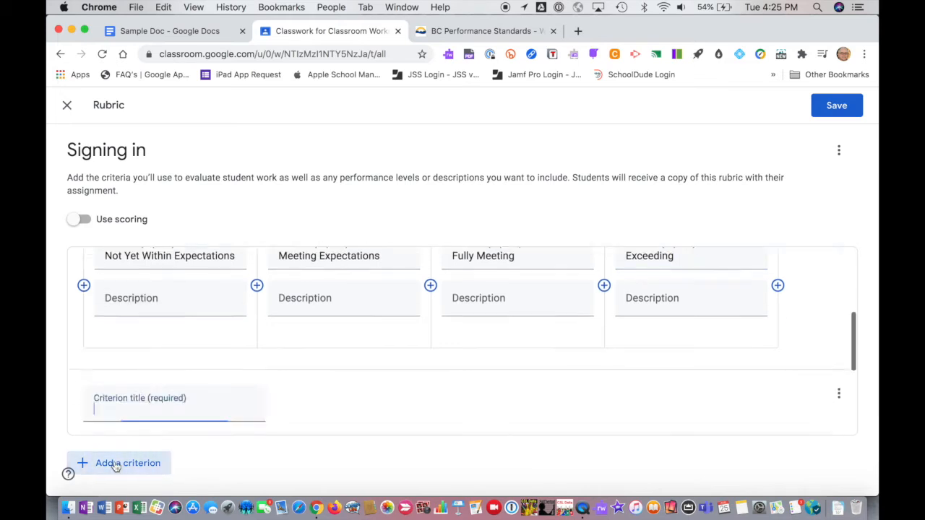
click(137, 394)
text(M)
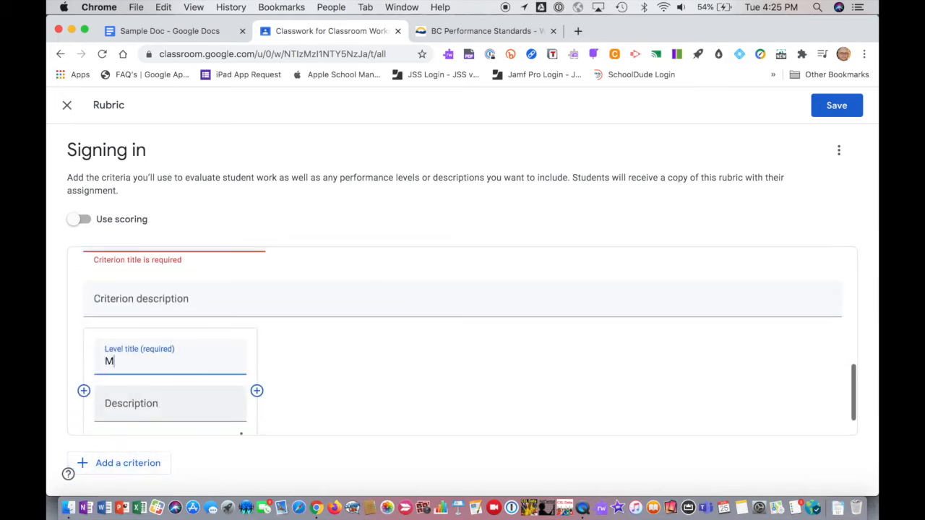
text(eaning)
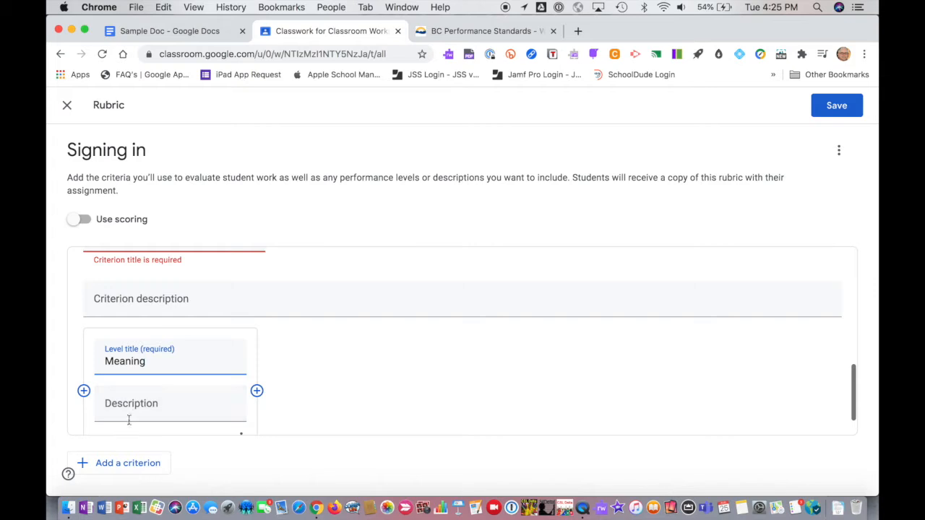
- Copy the bullets "ideas and information" and "use of detail" from the PDF's Meaning row into the "Meaning" level's description
click(129, 406)
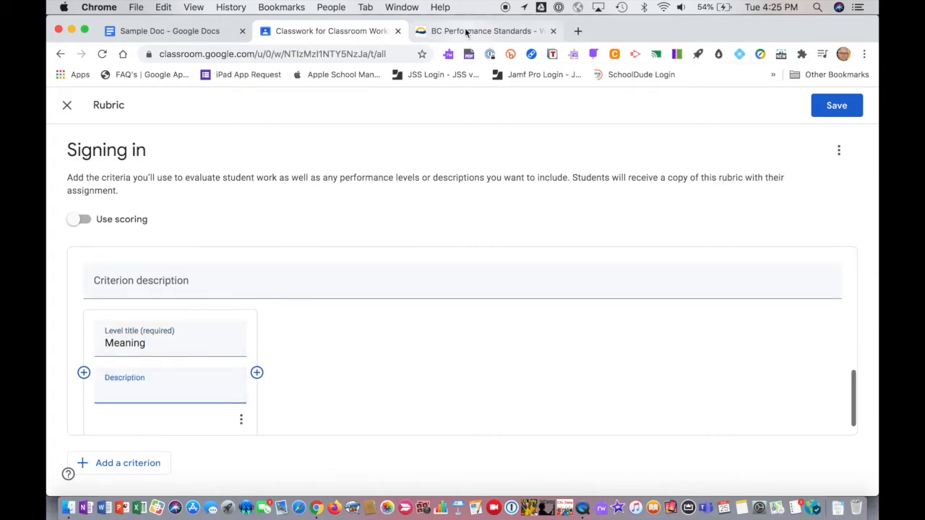
click(467, 31)
drag(251, 380, 287, 404)
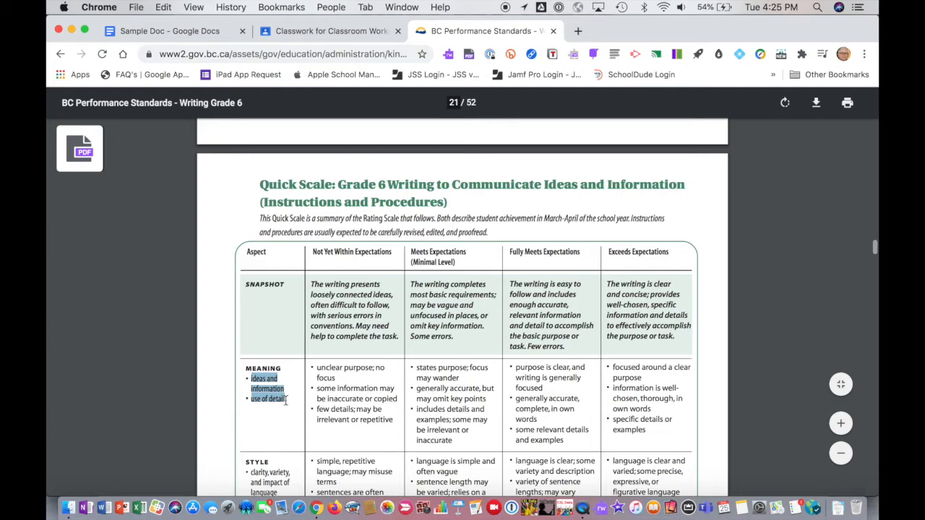
click(321, 31)
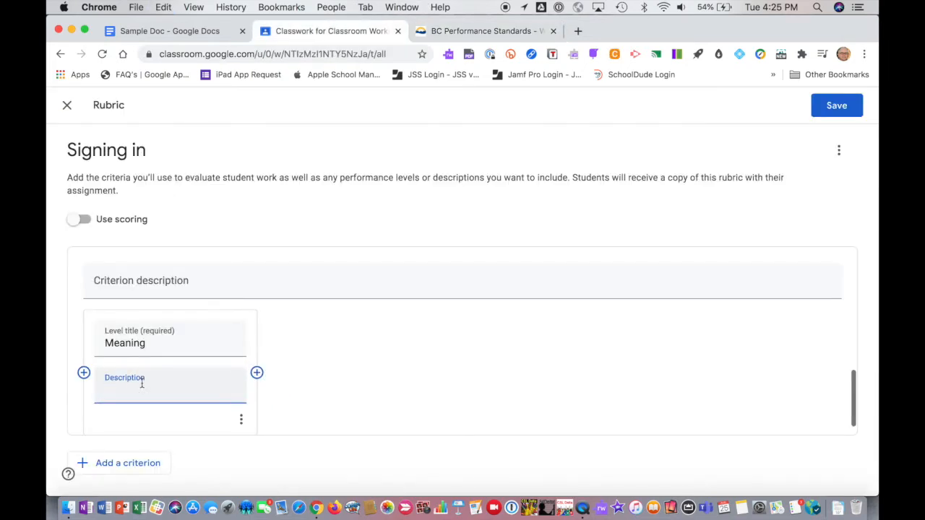
text(• ideas and information • use of detail)
- Copy the PDF's Snapshot text for "Not Yet Within Expectations" into the description of that level in the first criterion
scroll(174, 389, up, 5)
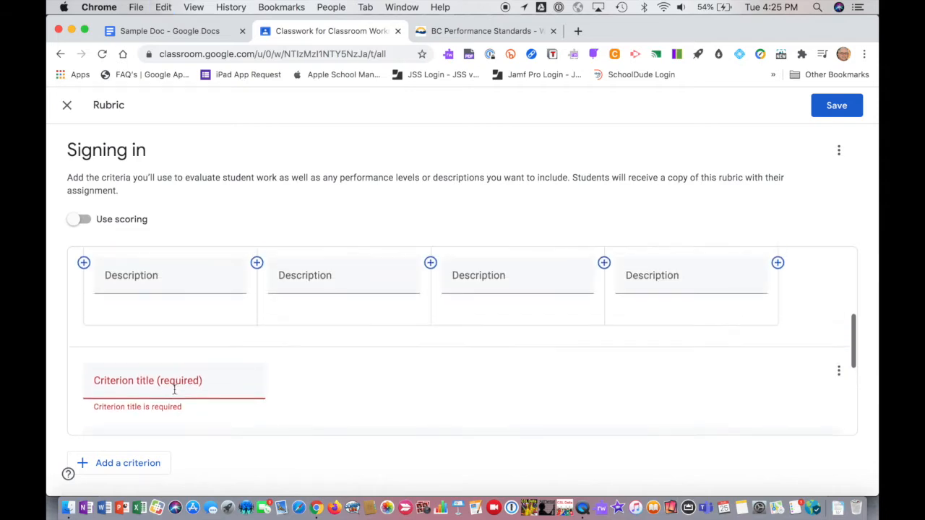
scroll(162, 341, down, 2)
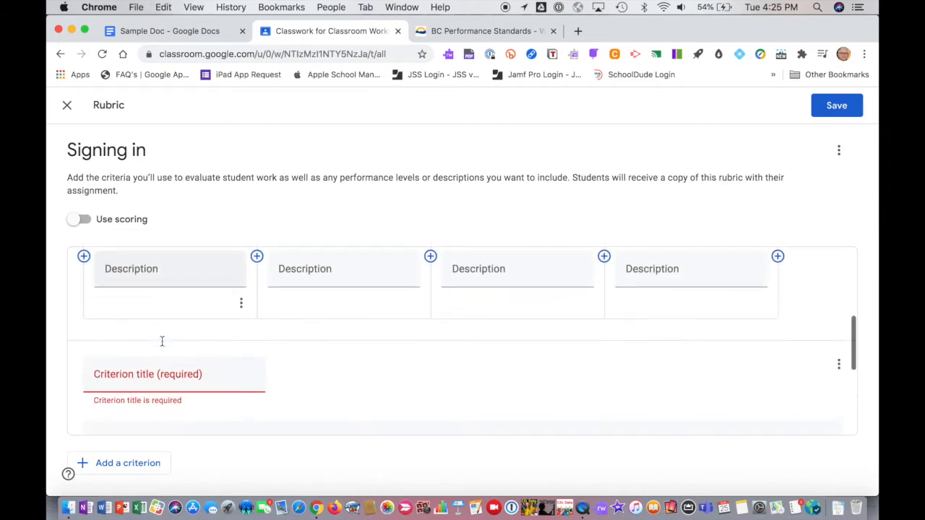
scroll(162, 341, up, 4)
scroll(162, 341, down, 1)
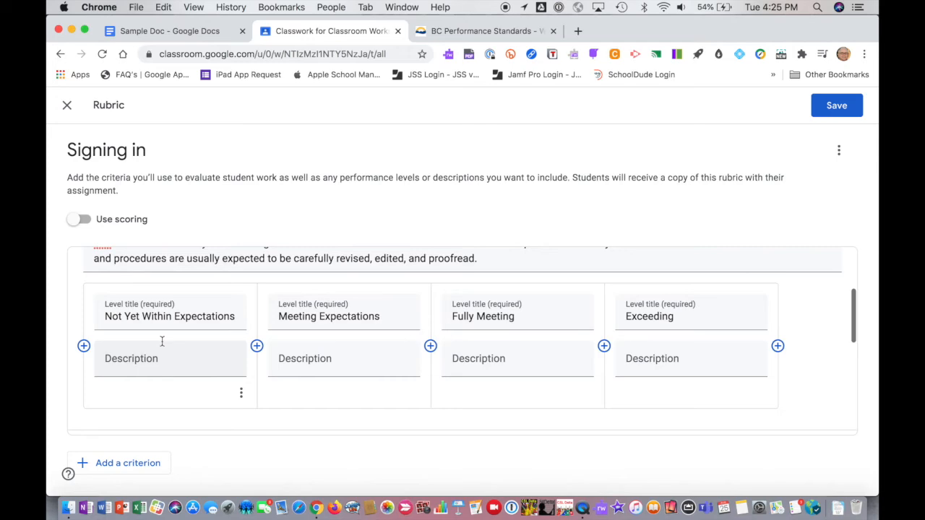
click(487, 31)
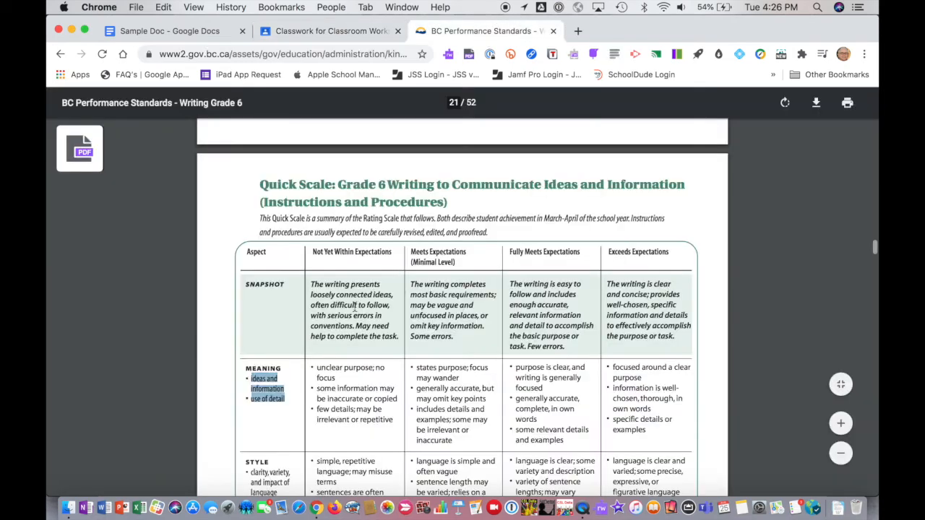
drag(313, 287, 401, 334)
key(super+c)
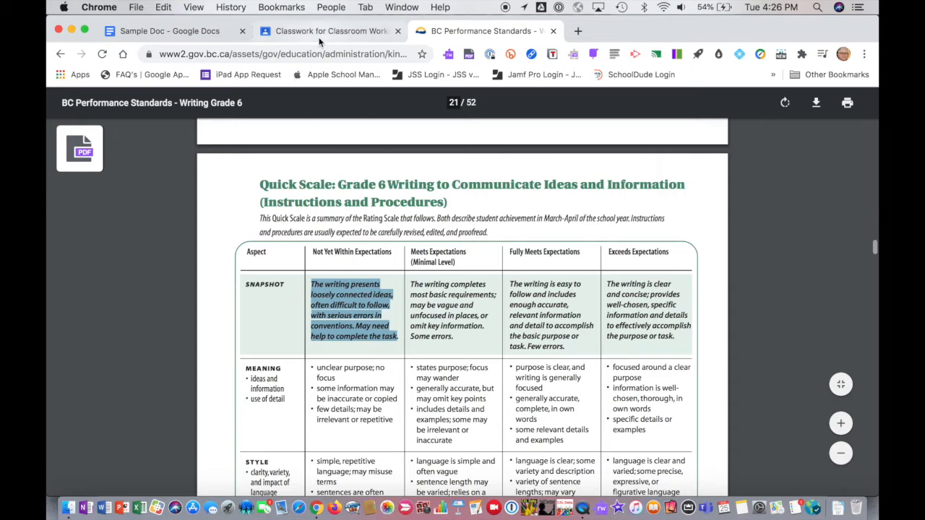
click(323, 36)
scroll(219, 335, up, 5)
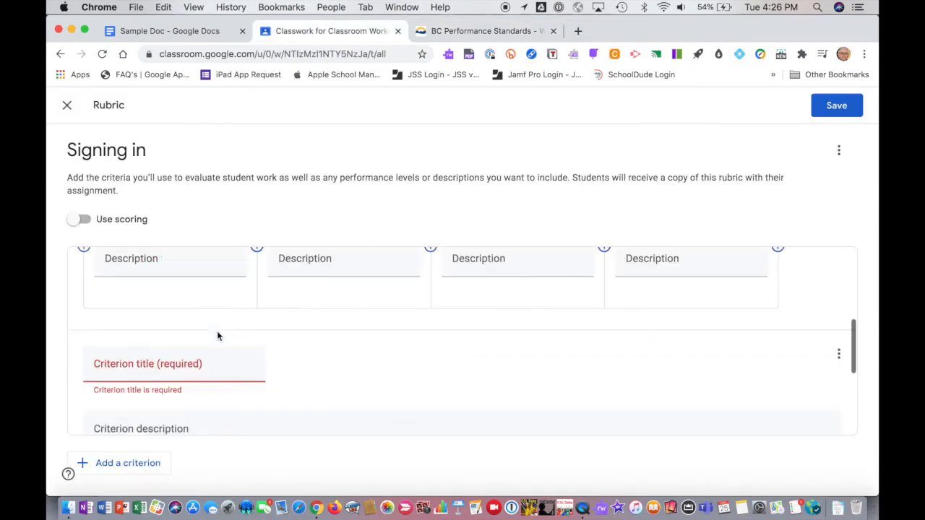
scroll(219, 334, up, 2)
scroll(215, 326, down, 2)
click(166, 371)
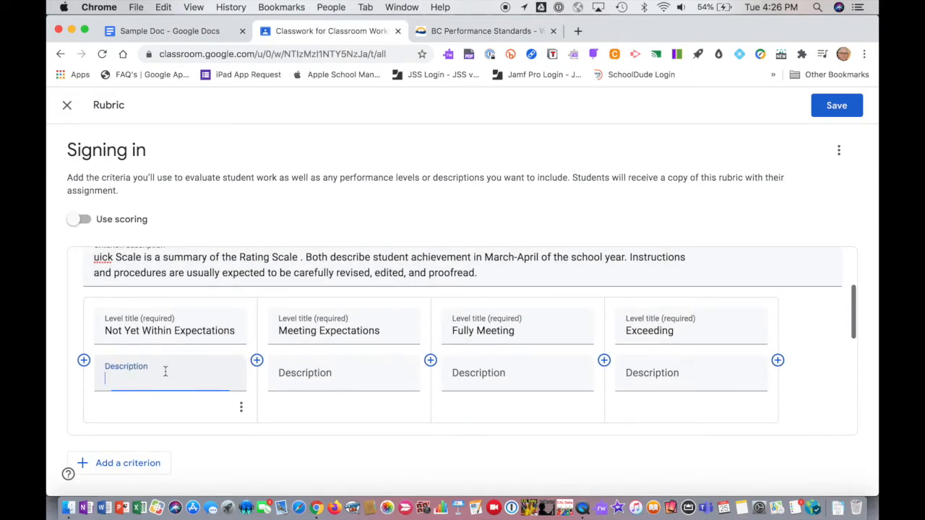
key(super+v)
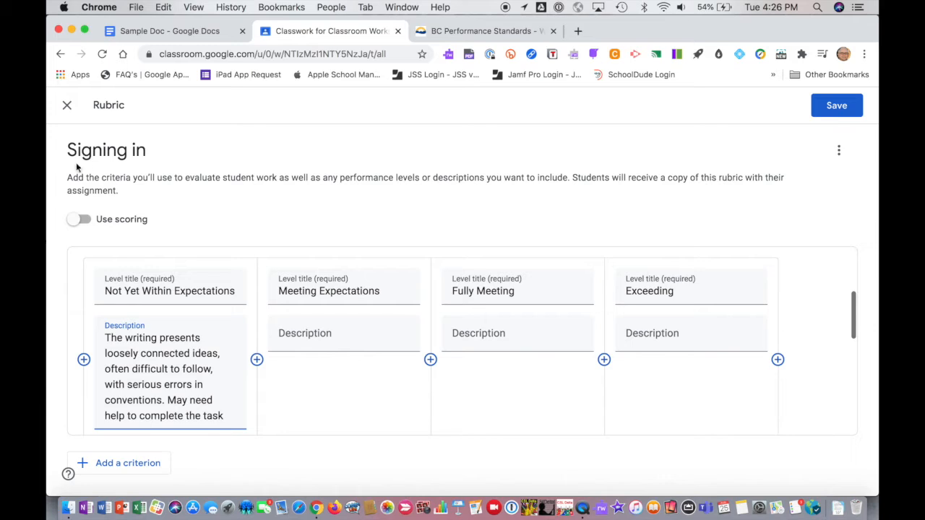
- Discard the unsaved rubric and close the "Signing in" assignment to return to the classwork list
click(68, 106)
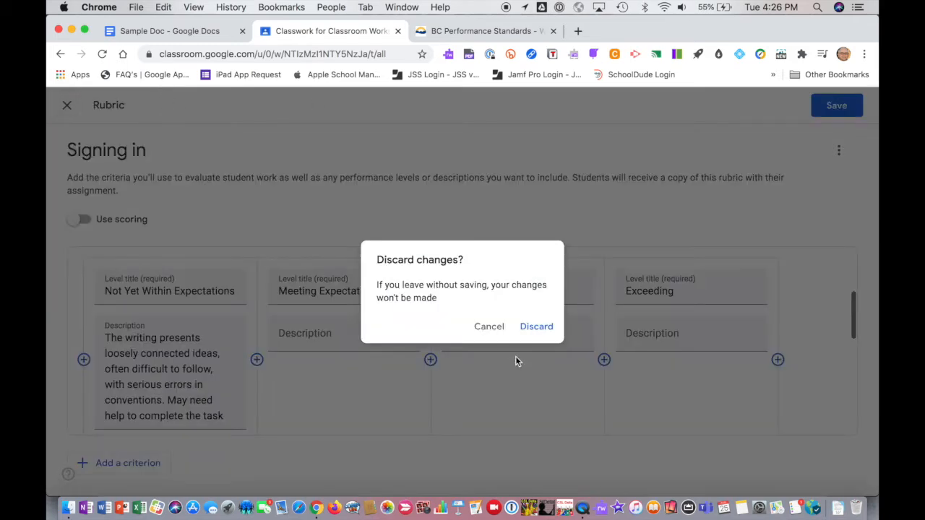
click(536, 326)
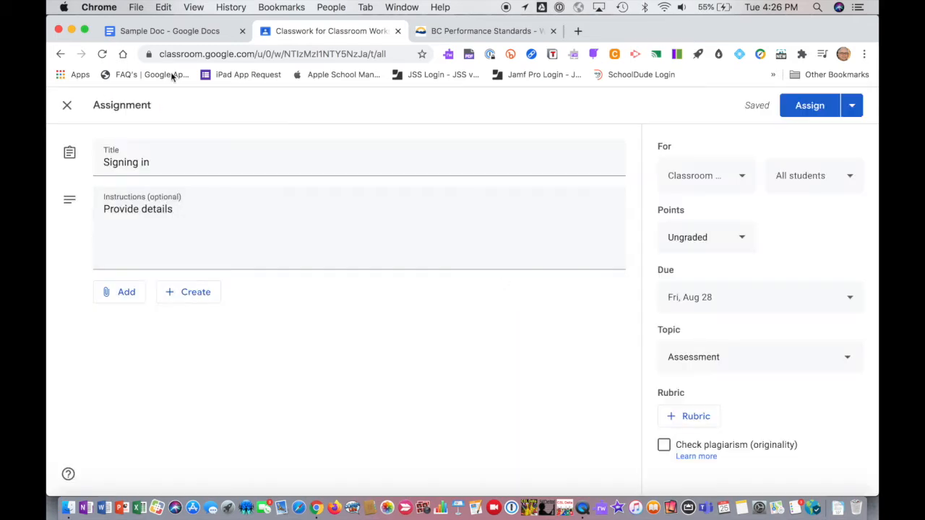
click(66, 106)
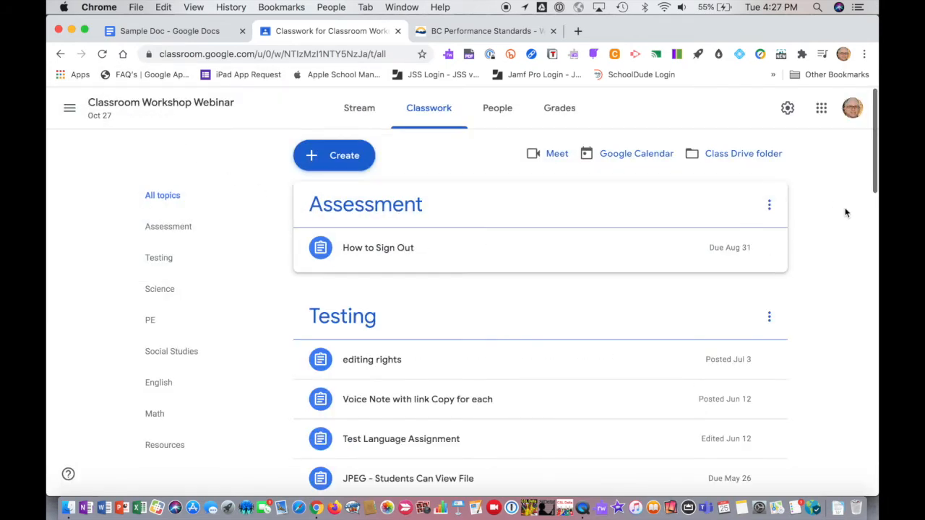
- Open the "How to Sign Out" assignment for editing and display its attached rubric
click(769, 250)
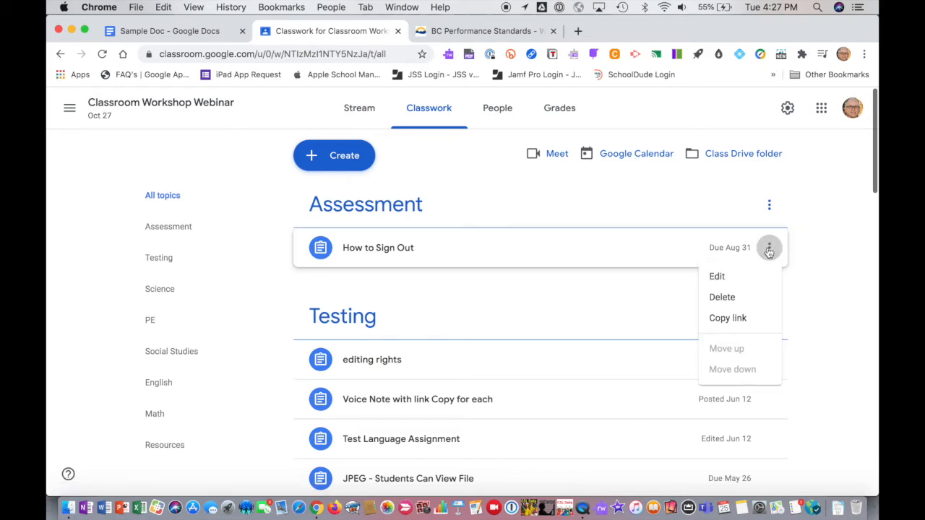
click(715, 277)
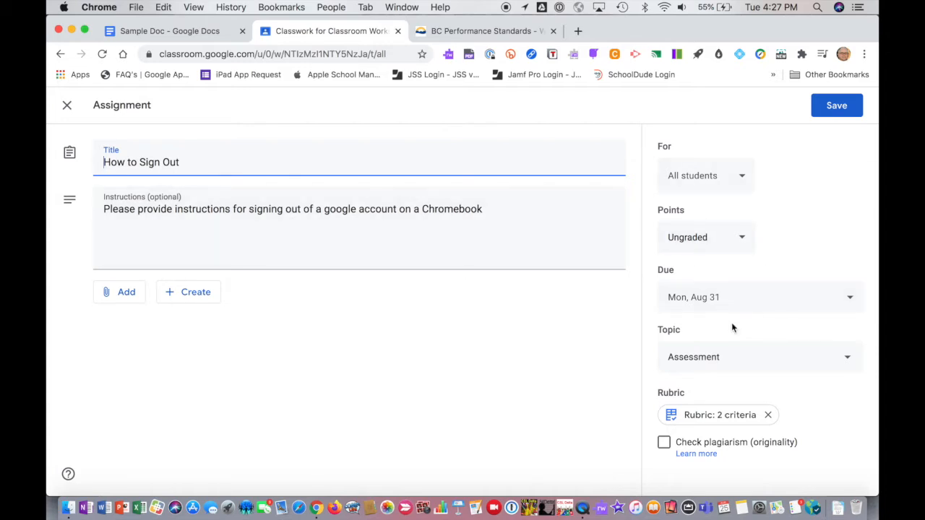
click(715, 418)
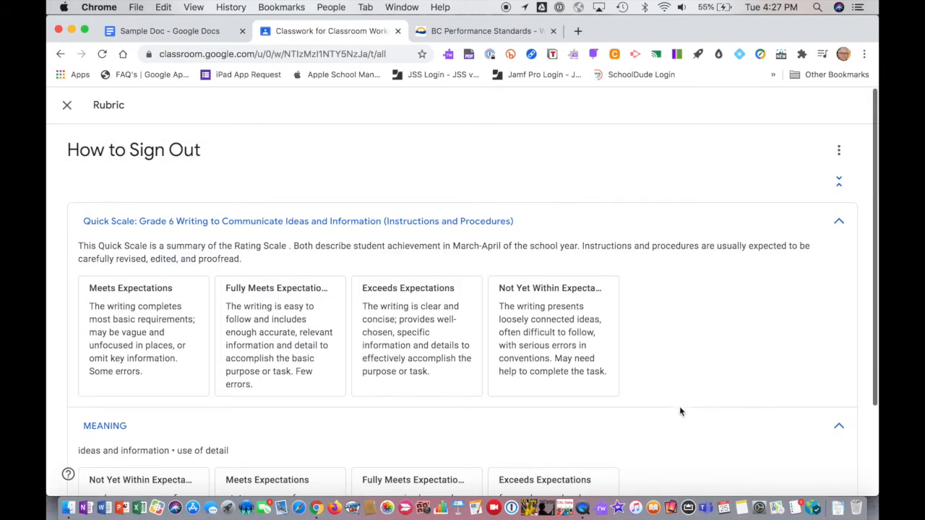
- Check the rubric's options and criteria, close it, and save the "How to Sign Out" assignment
click(839, 150)
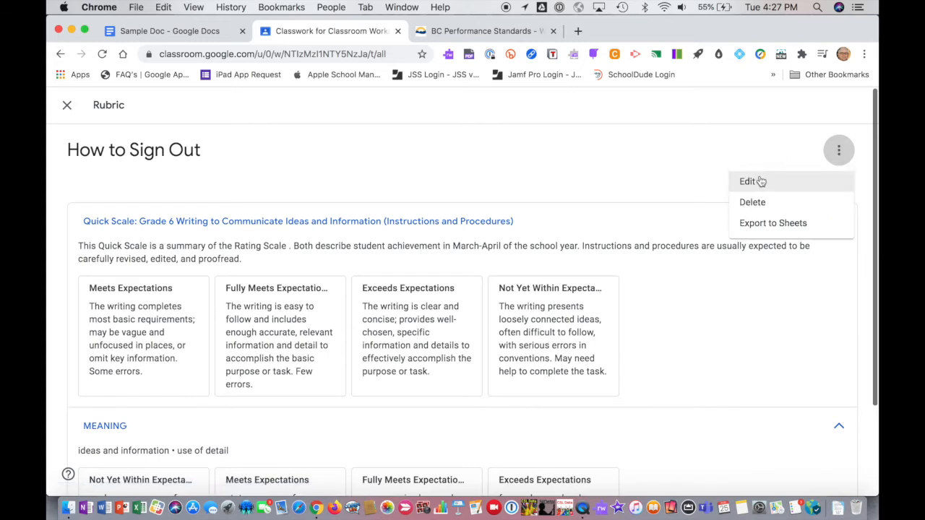
click(634, 148)
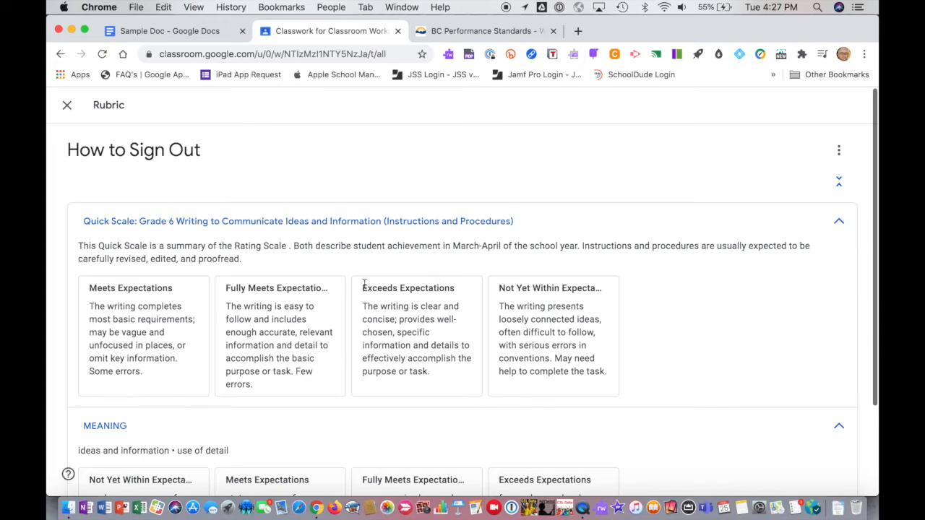
scroll(365, 284, down, 3)
scroll(364, 288, up, 3)
click(66, 105)
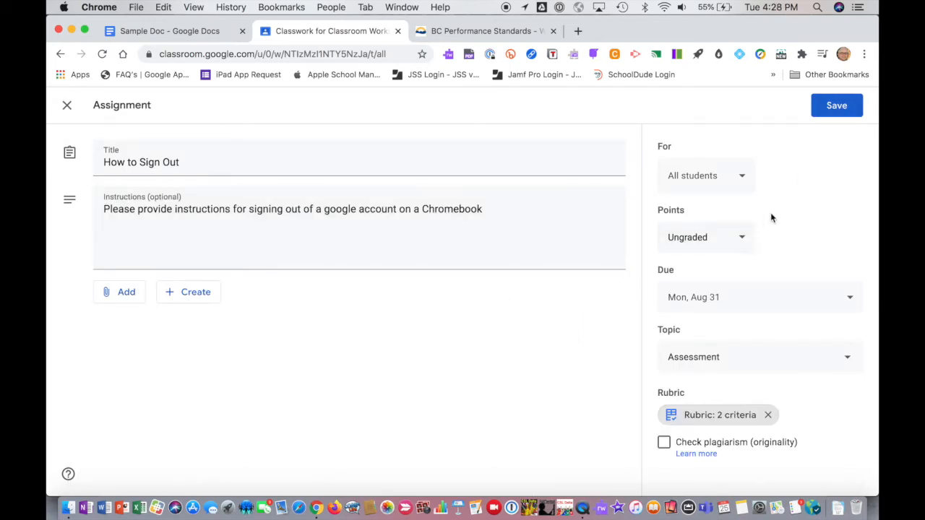
click(837, 106)
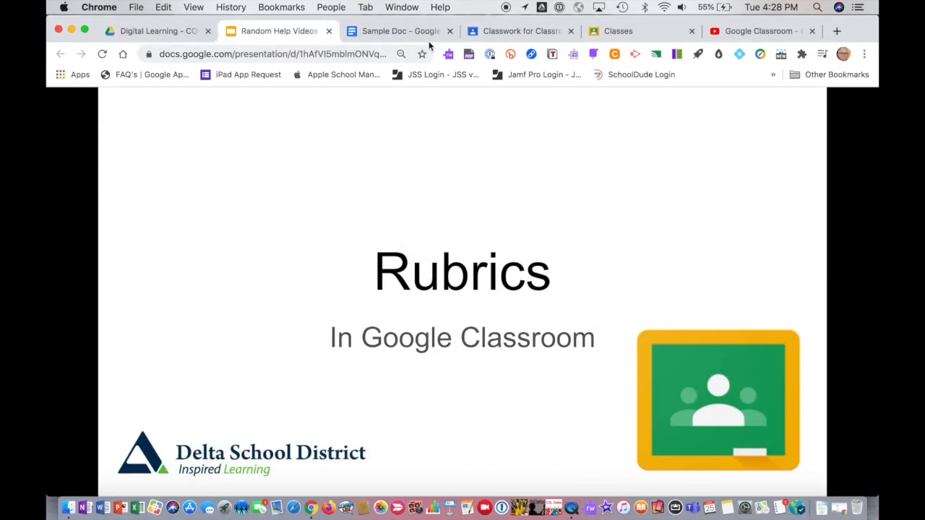
- Switch to the student's Classroom view and open the "How to Sign Out" assignment from the Classroom Workshop Webinar classwork
click(613, 33)
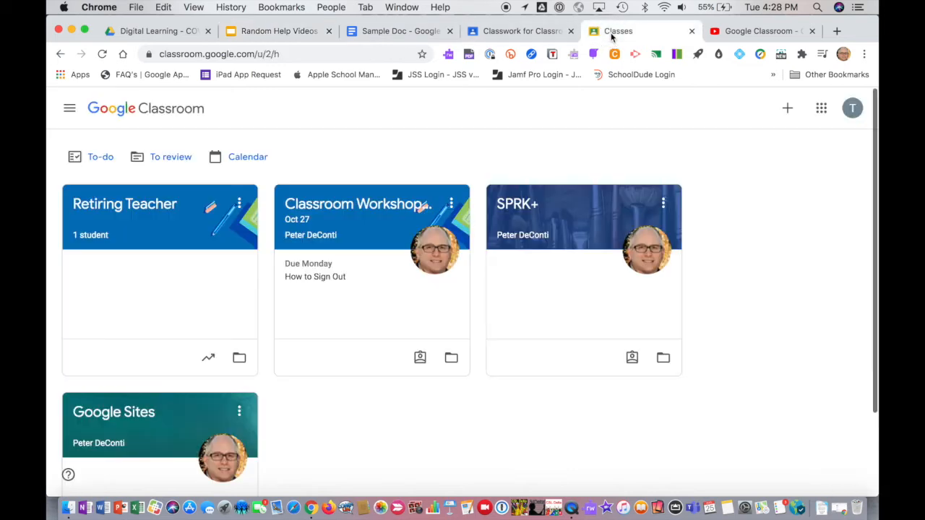
click(332, 205)
click(465, 112)
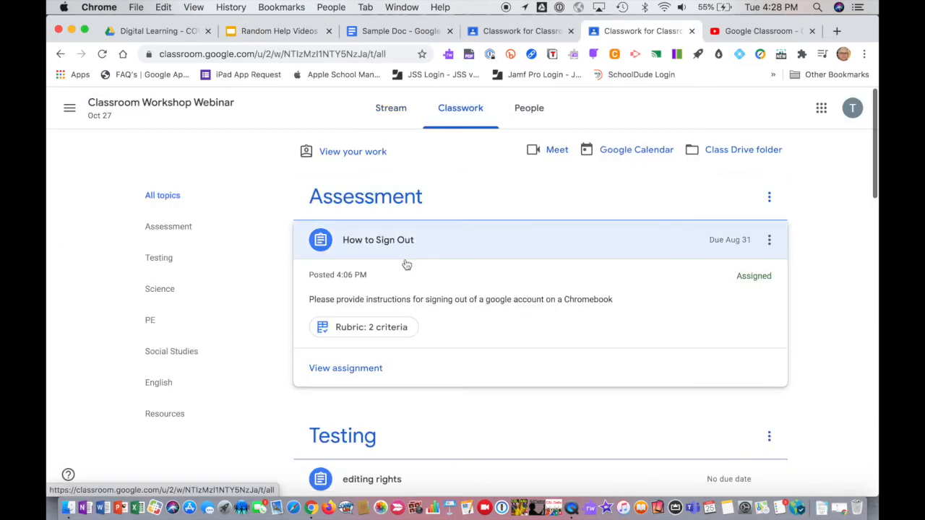
click(355, 369)
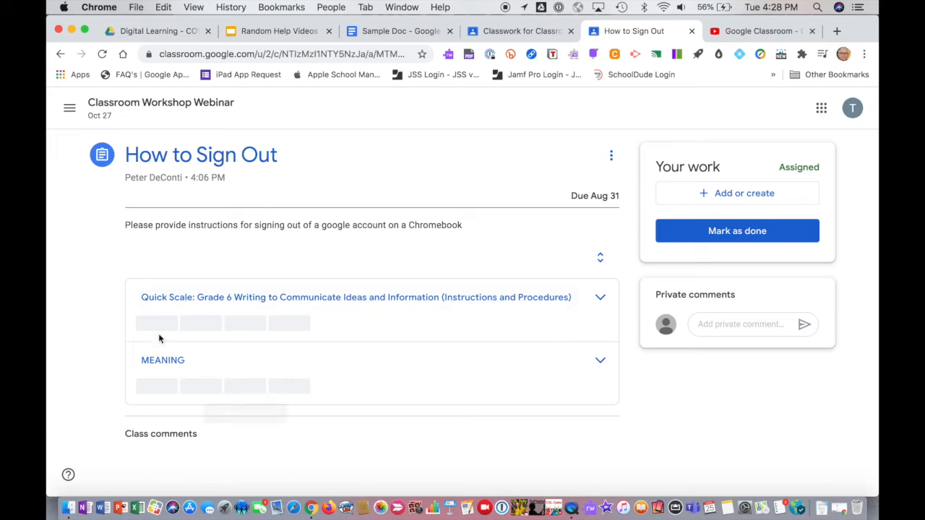
- Expand the Quick Scale and Meaning criteria in the student's rubric and examine all their level descriptions
click(600, 300)
scroll(391, 401, right, 2)
scroll(391, 401, left, 2)
scroll(392, 403, down, 3)
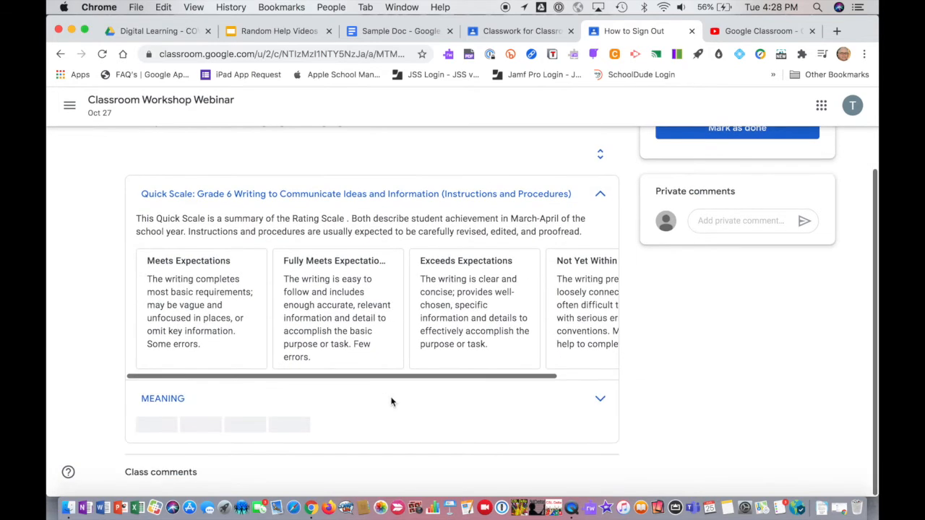
click(601, 401)
scroll(404, 438, down, 3)
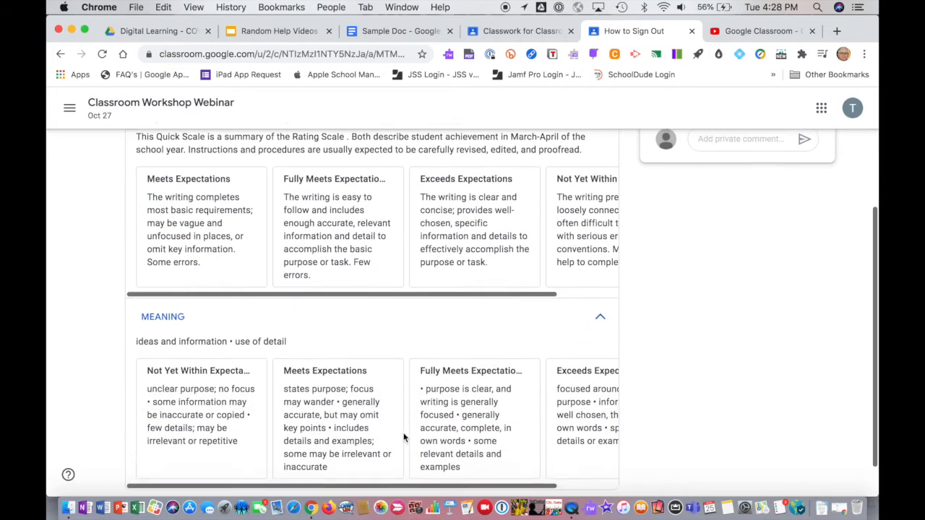
scroll(357, 398, right, 2)
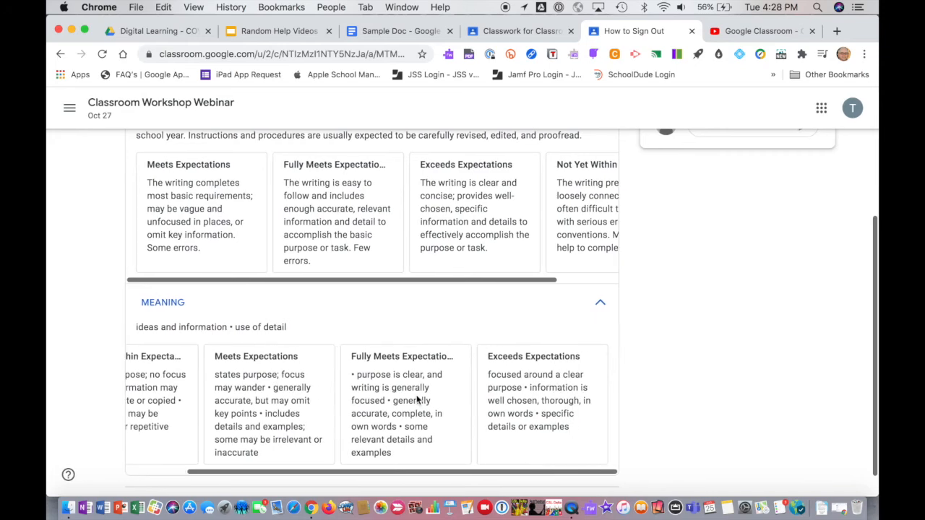
scroll(416, 394, left, 2)
scroll(417, 396, up, 6)
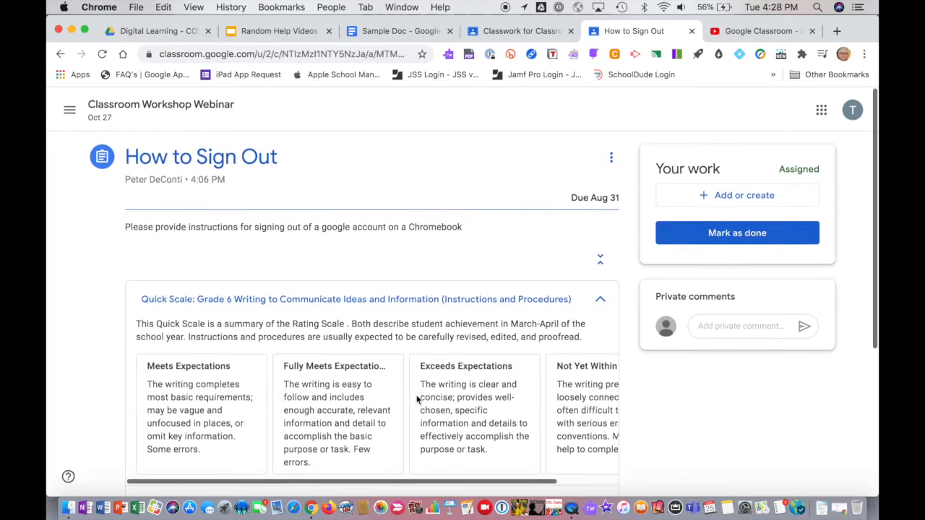
- Attach Sample Doc from Google Drive to the student's "How to Sign Out" work and turn it in
click(712, 195)
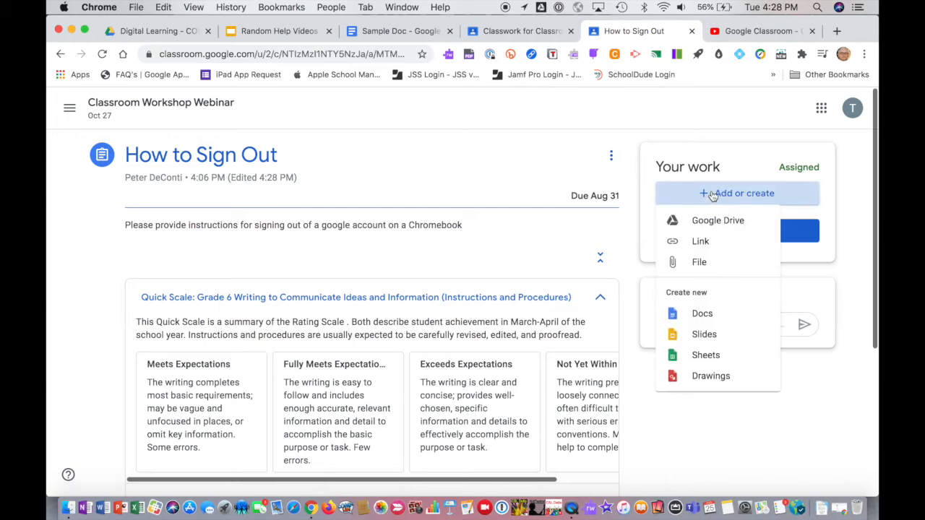
click(724, 223)
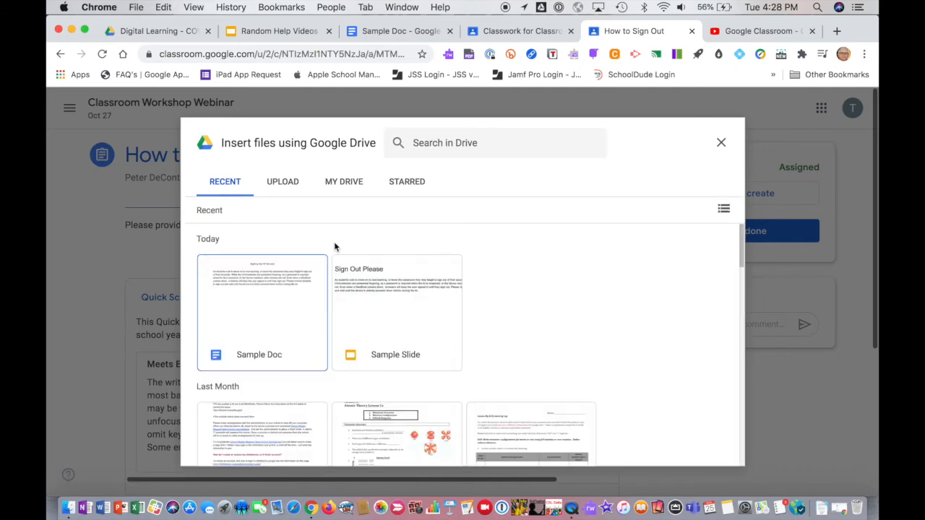
click(258, 293)
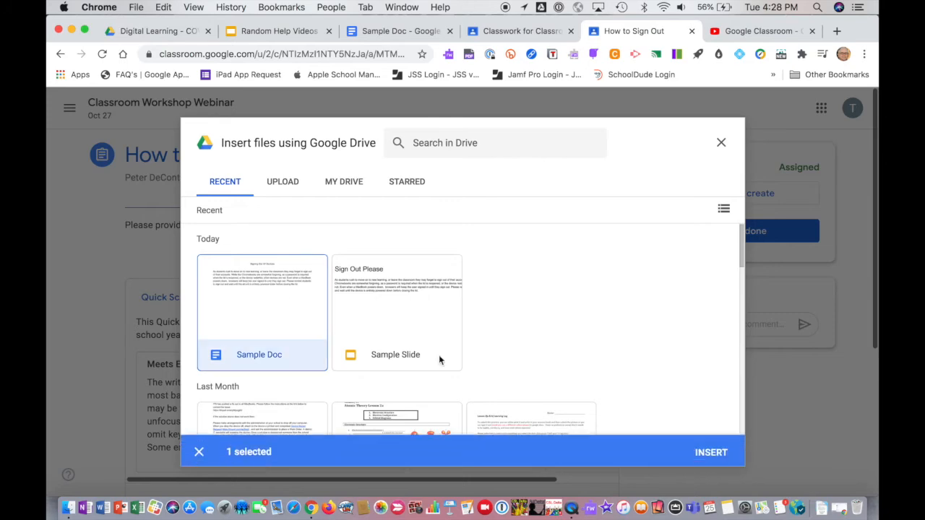
click(700, 448)
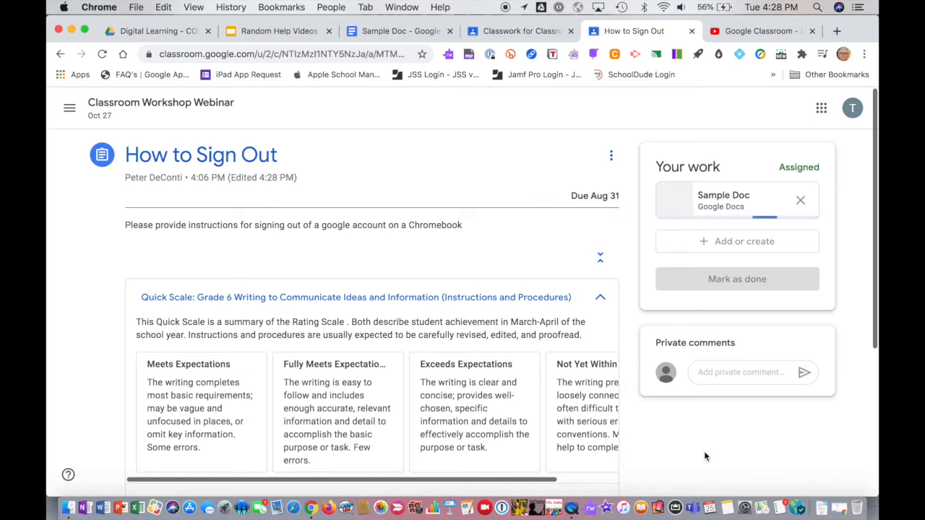
click(742, 281)
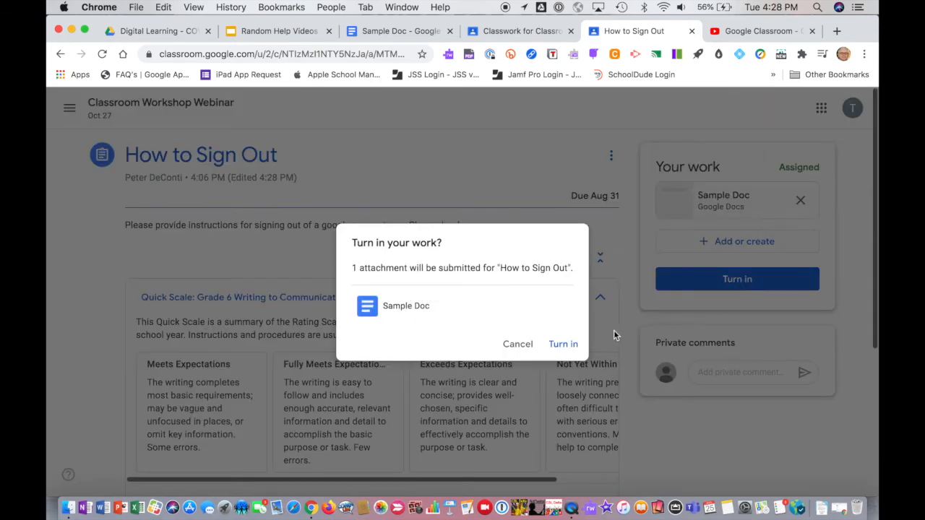
click(563, 346)
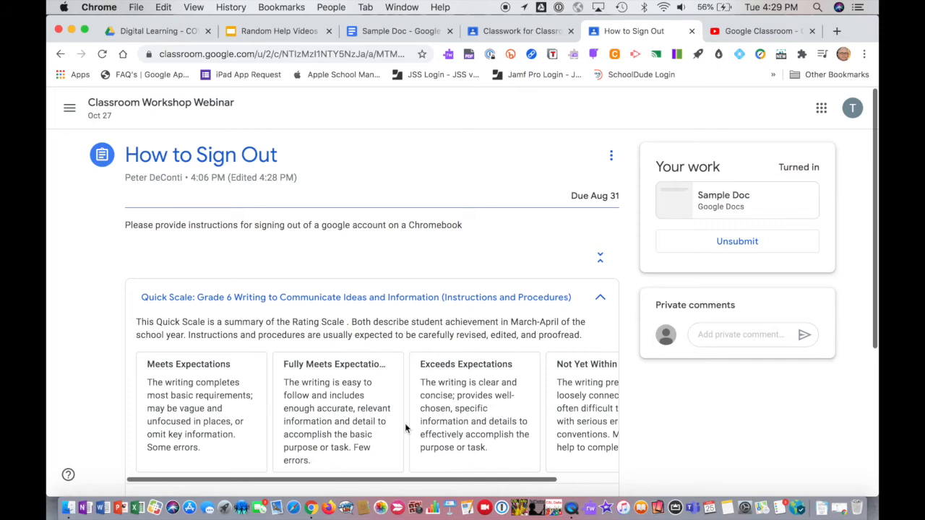
- Switch to the teacher's Classroom view and open the Sample Doc turned in for "How to Sign Out" for grading
click(836, 513)
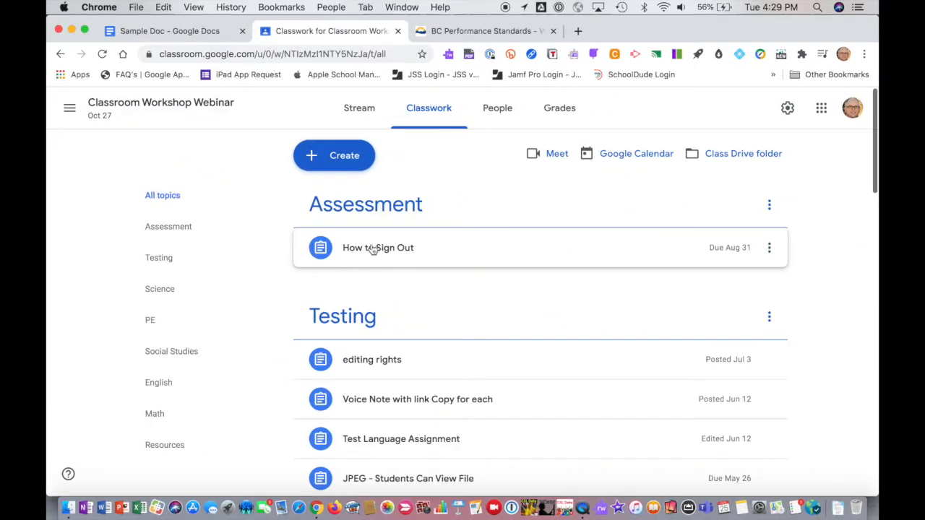
click(372, 248)
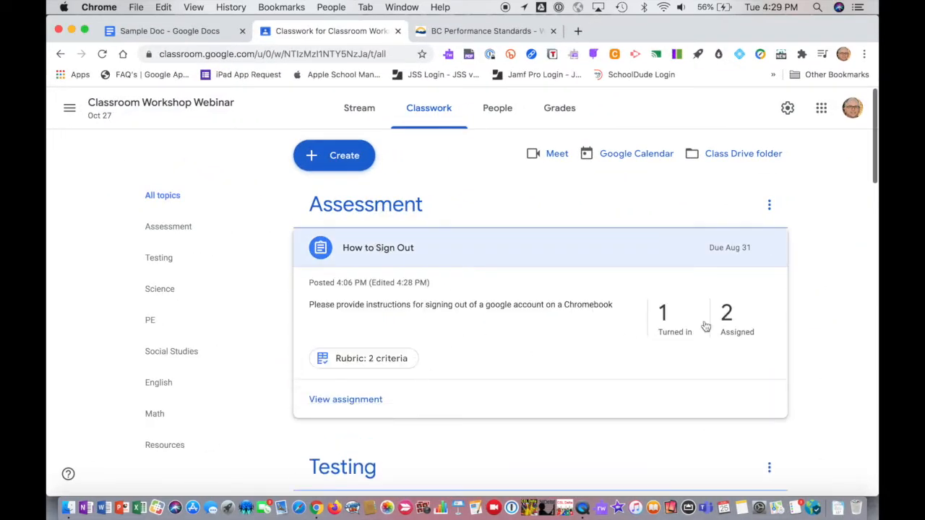
click(669, 333)
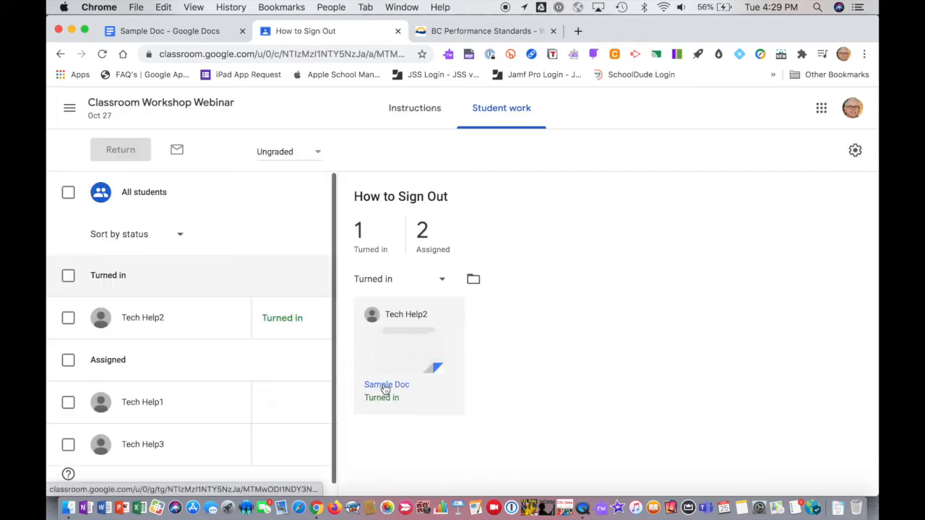
click(419, 368)
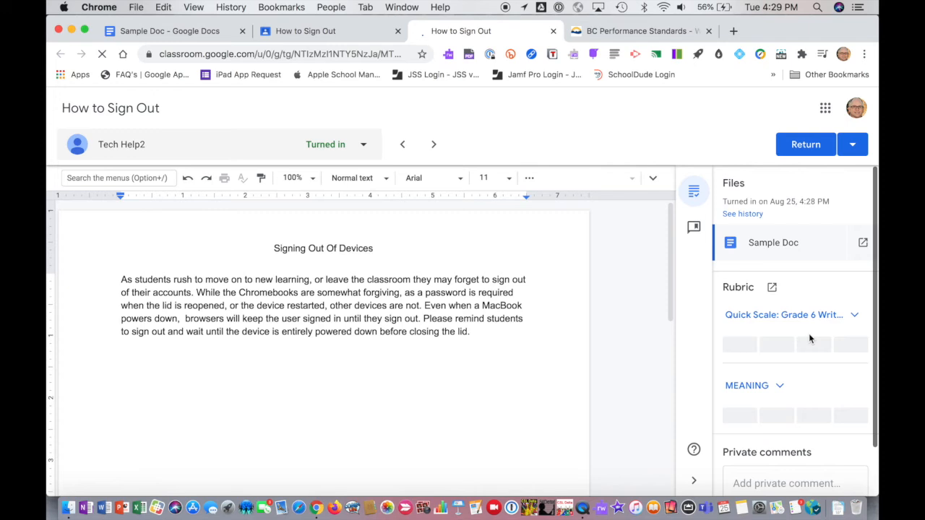
- Rate the submission Exceeds Expectations on the Quick Scale criterion and Fully Meets Expectations on the Meaning criterion
click(772, 345)
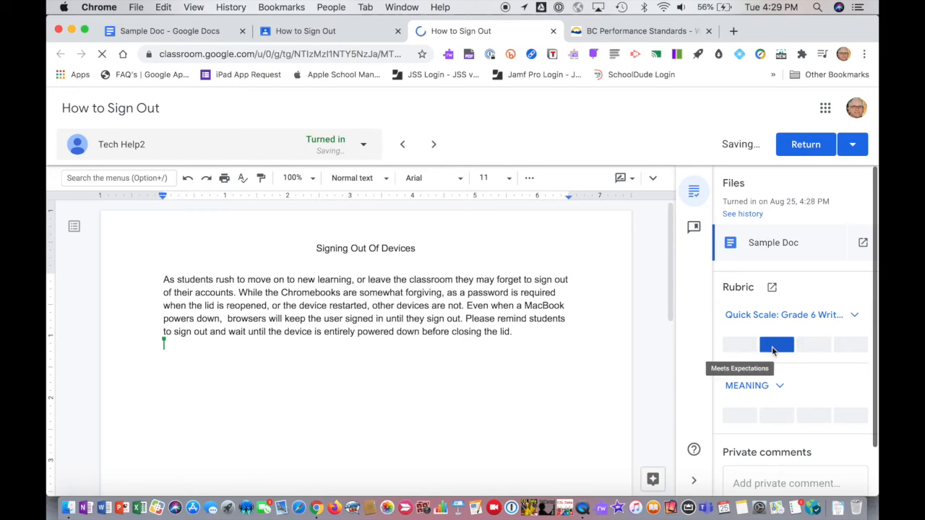
click(858, 320)
scroll(811, 377, down, 5)
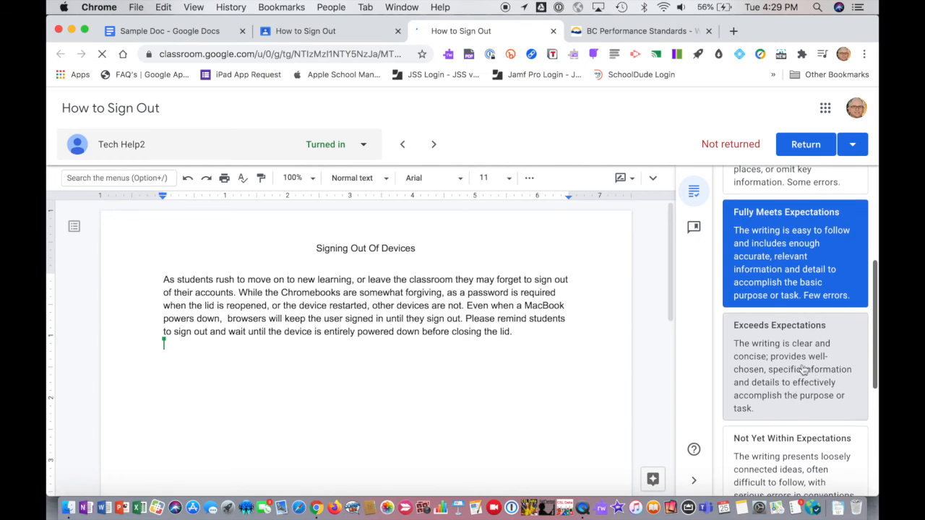
click(802, 370)
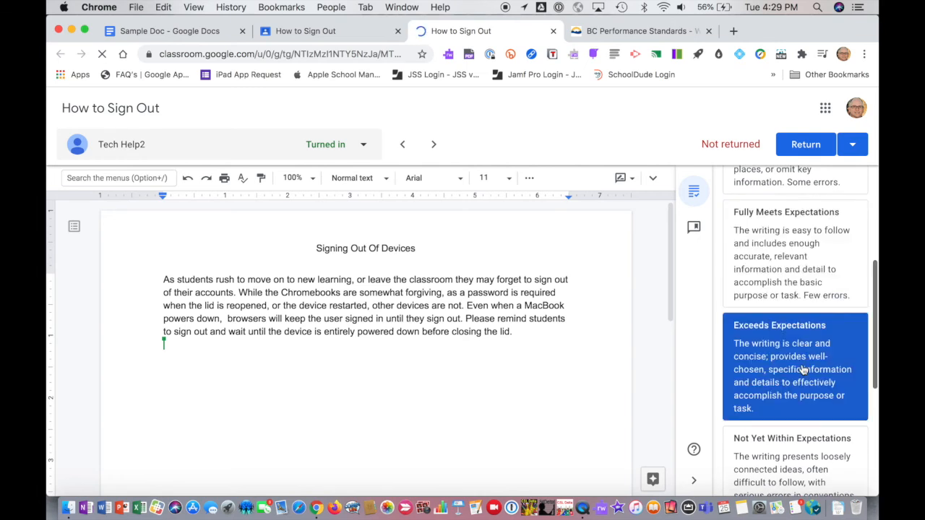
scroll(800, 371, up, 5)
click(853, 303)
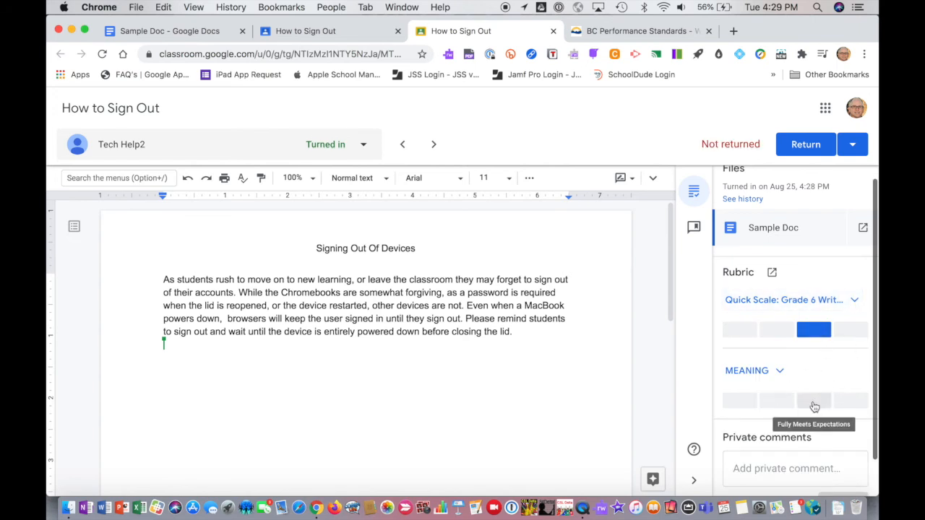
click(813, 402)
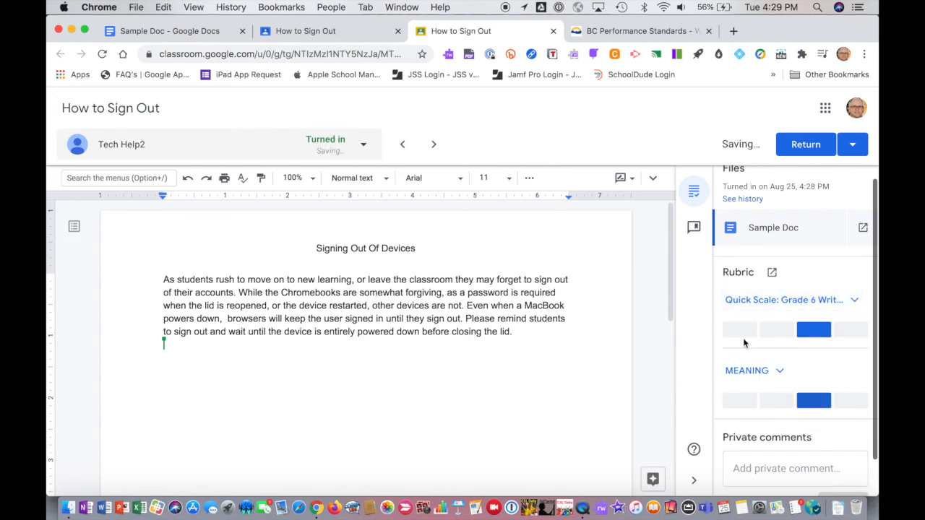
- Post the private comment "Thanks for the assignment" and return the graded work to the student
scroll(744, 341, down, 1)
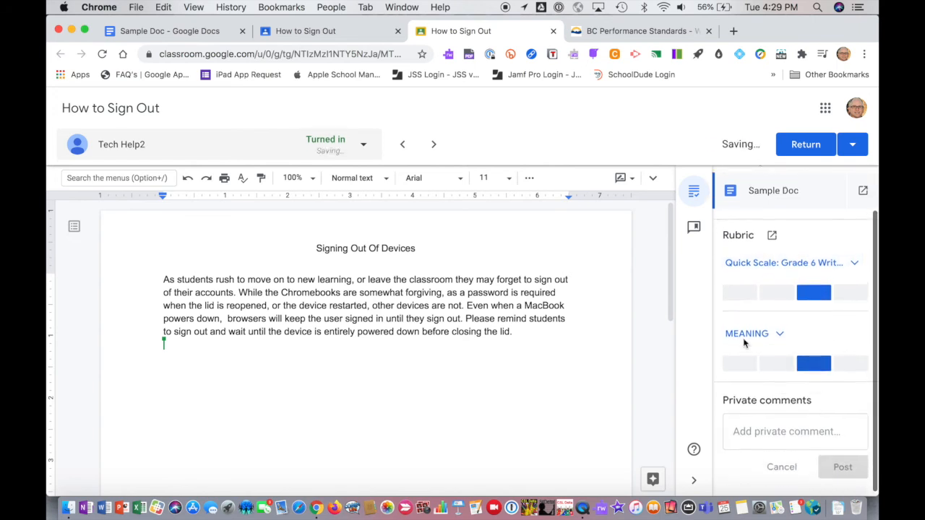
click(754, 429)
text(Thanks for the assign)
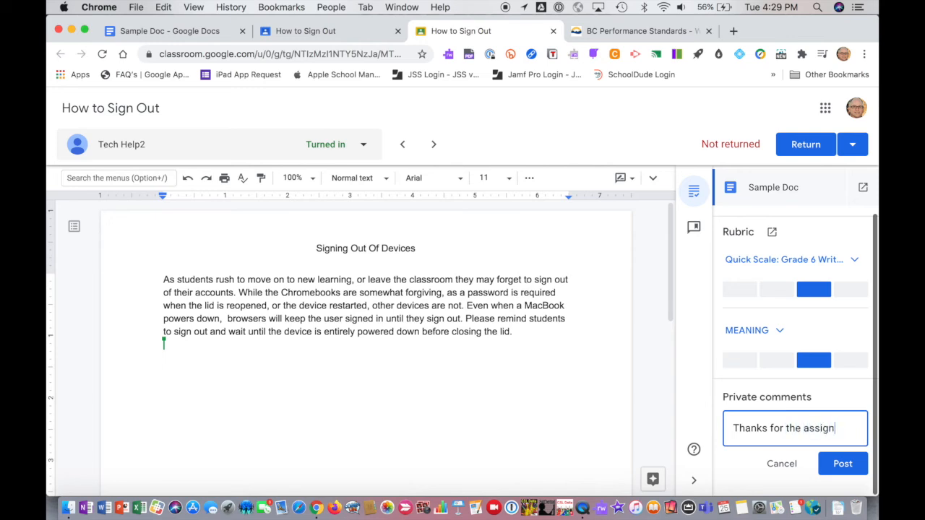
text(ment)
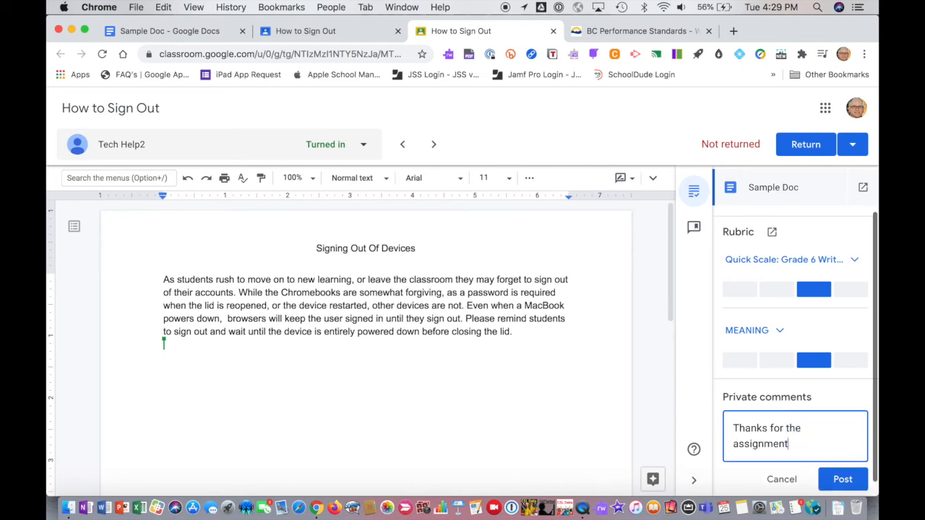
click(842, 480)
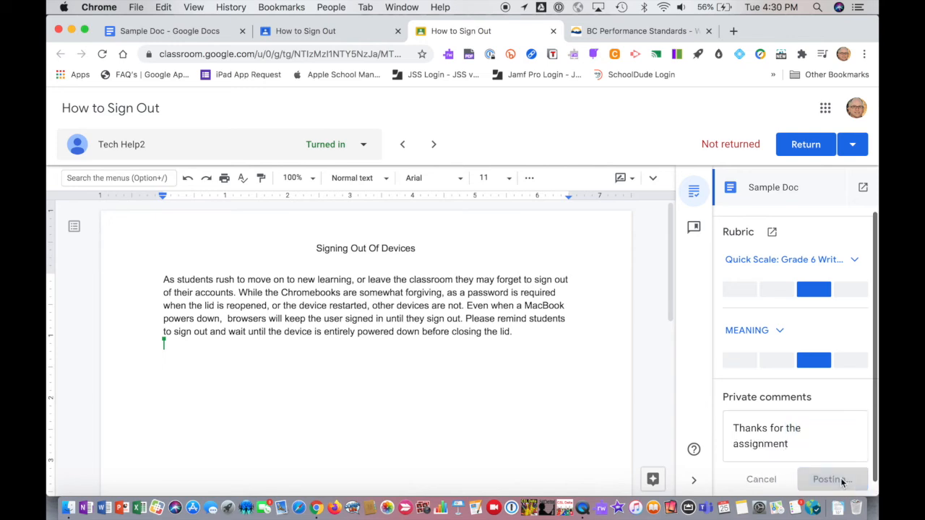
click(806, 145)
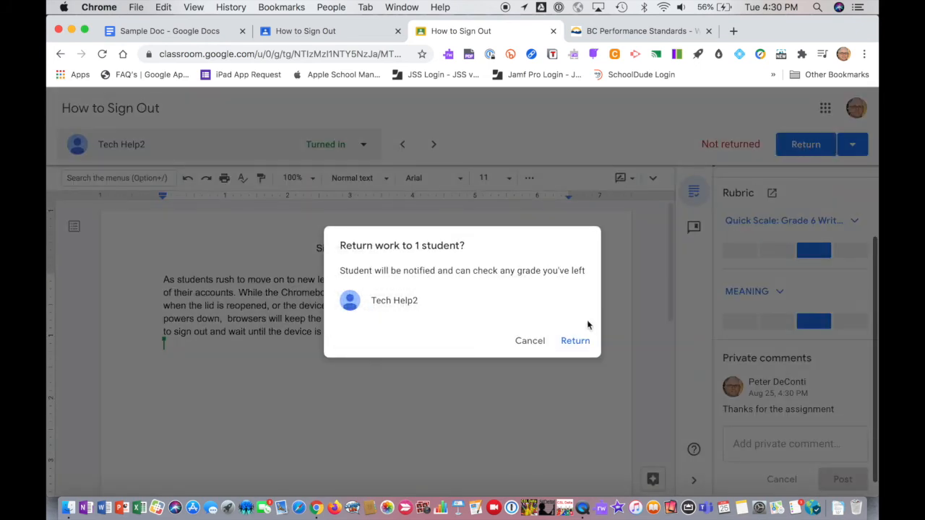
click(574, 344)
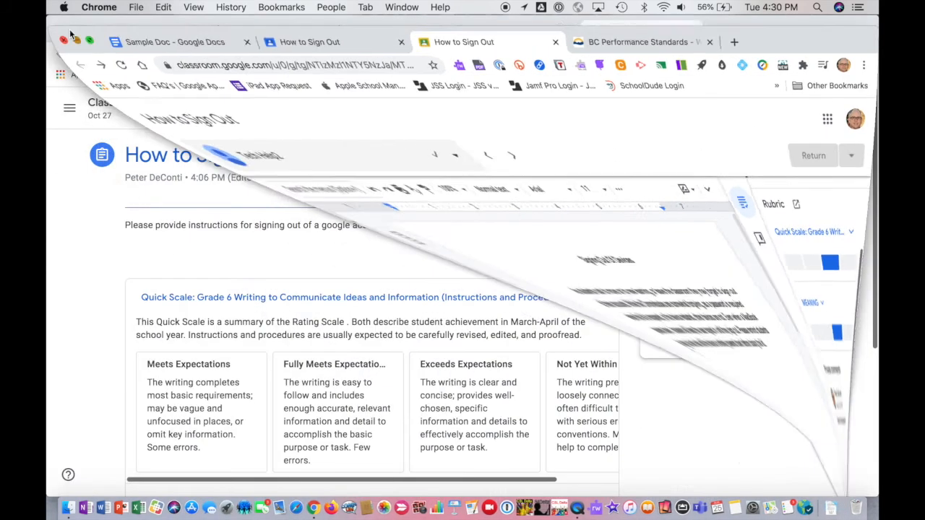
- Switch to the student's Classroom view and reopen the returned "How to Sign Out" assignment from the Classroom Workshop Webinar classwork
click(70, 109)
click(116, 127)
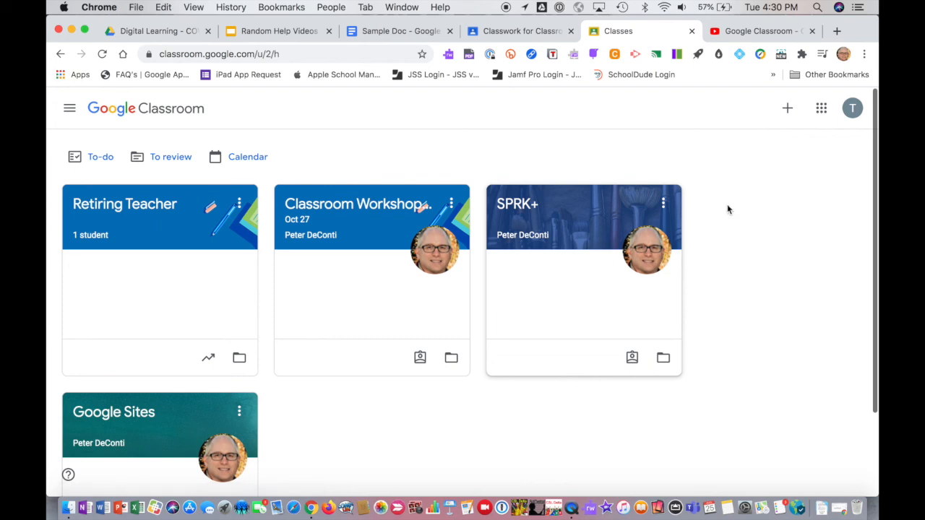
click(853, 108)
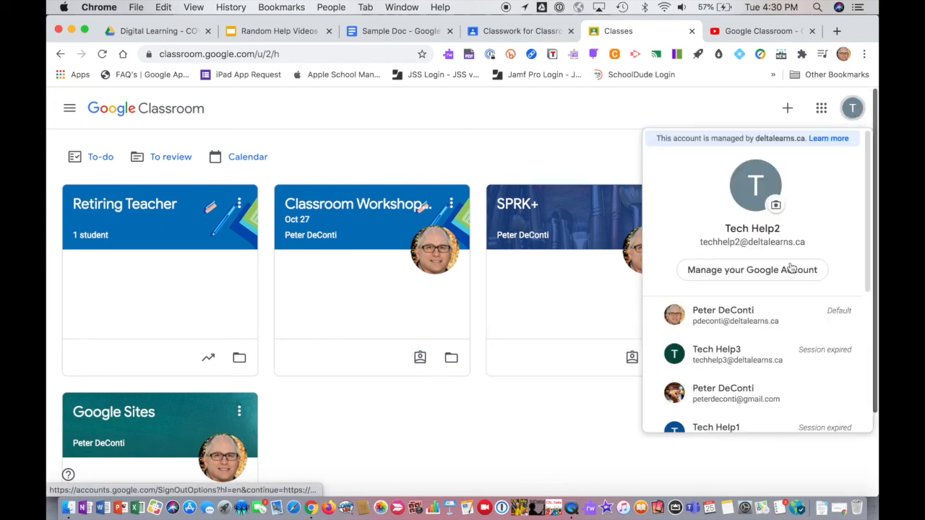
click(578, 179)
click(336, 209)
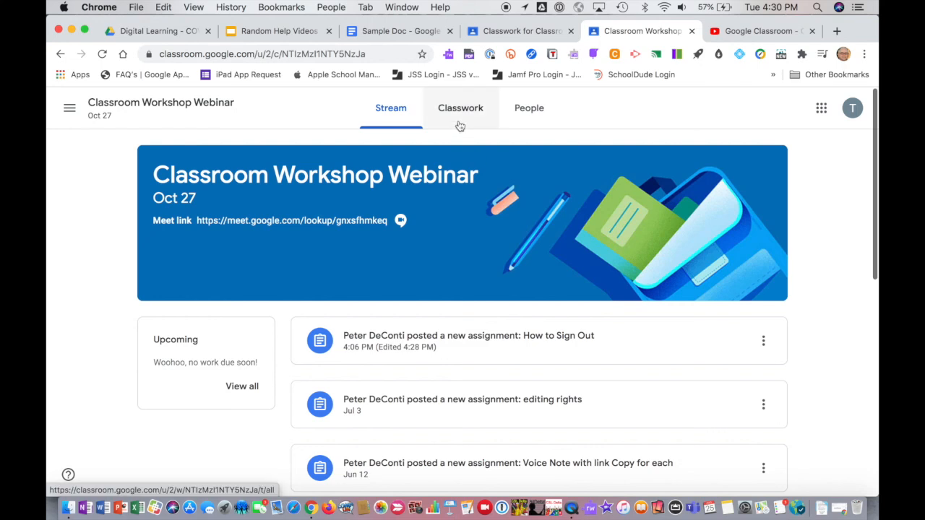
click(459, 120)
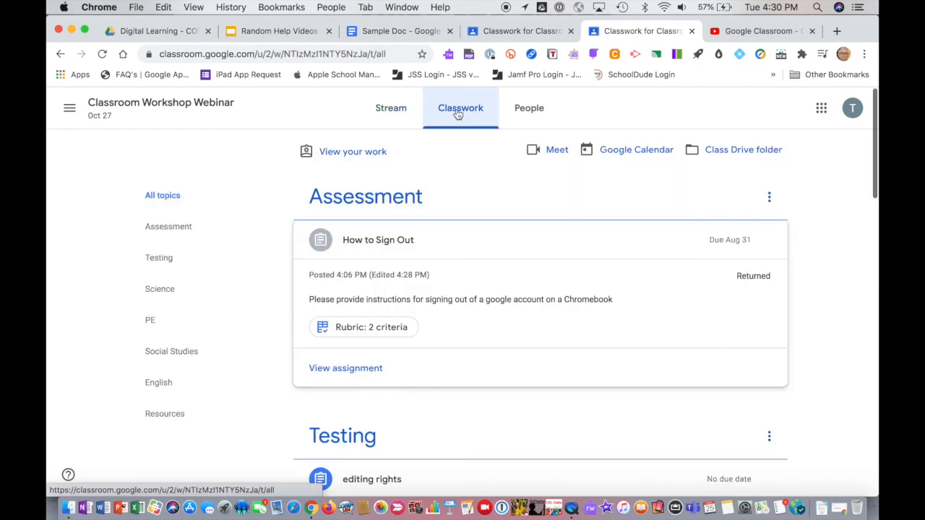
click(371, 371)
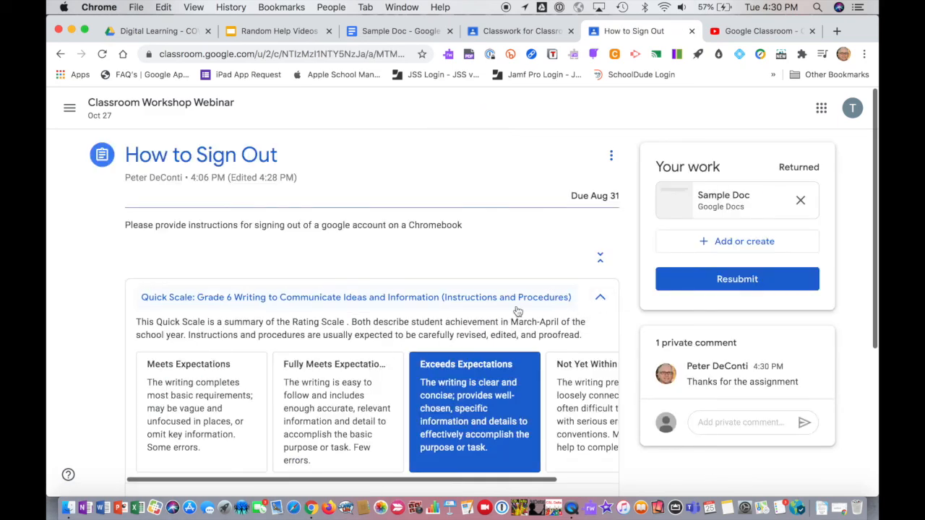
- Examine the ratings given on both rubric criteria and the teacher's private comment in the student's returned assignment
scroll(518, 310, down, 2)
scroll(517, 311, down, 5)
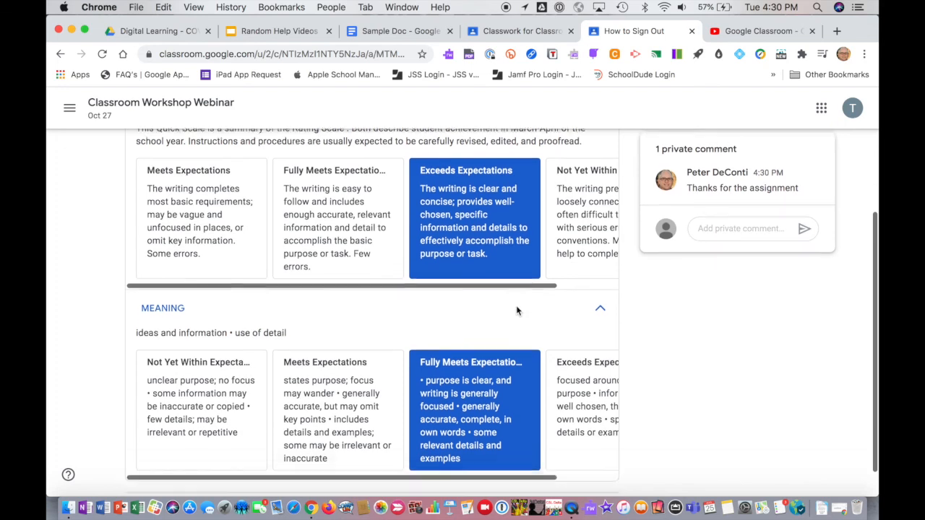
scroll(518, 311, up, 4)
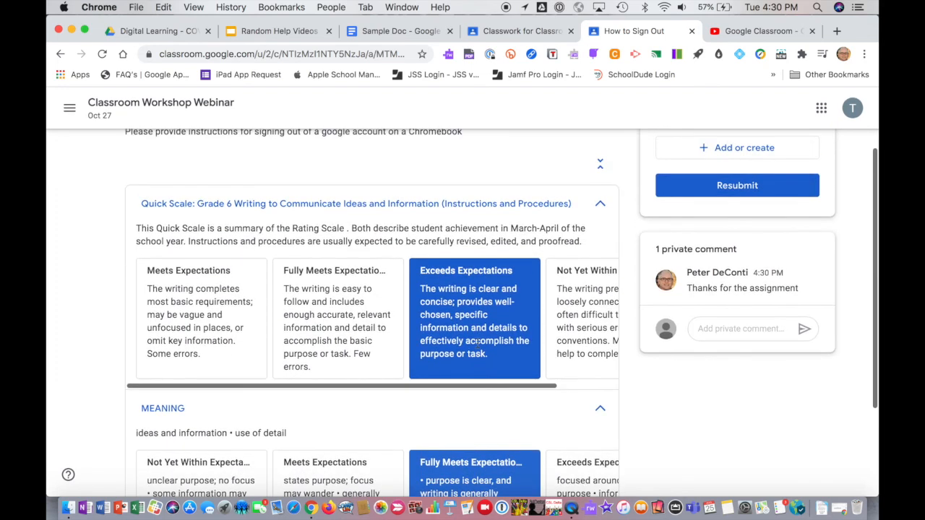
scroll(494, 311, up, 3)
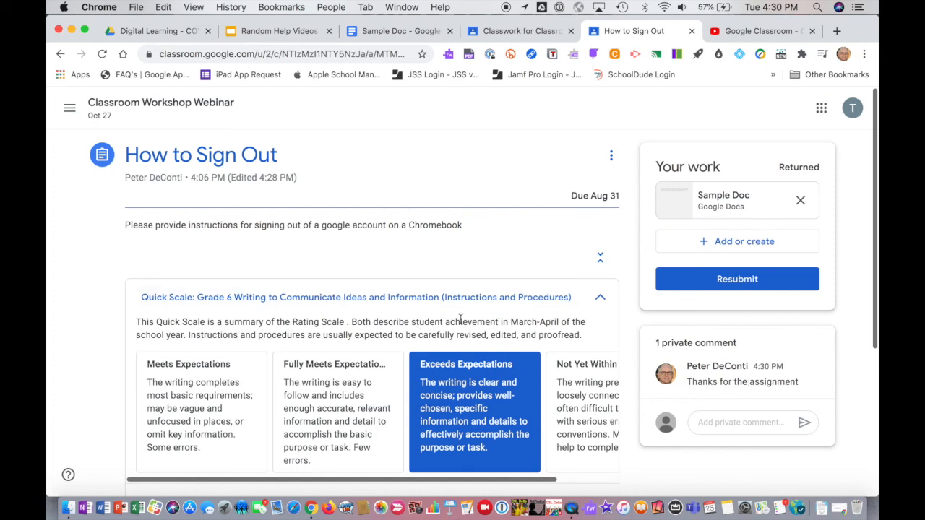
scroll(460, 319, down, 5)
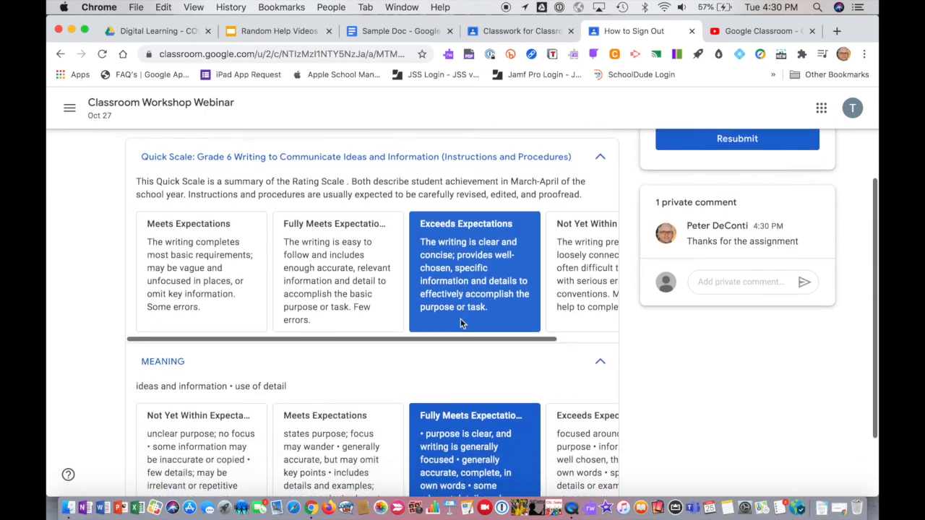
scroll(460, 324, down, 1)
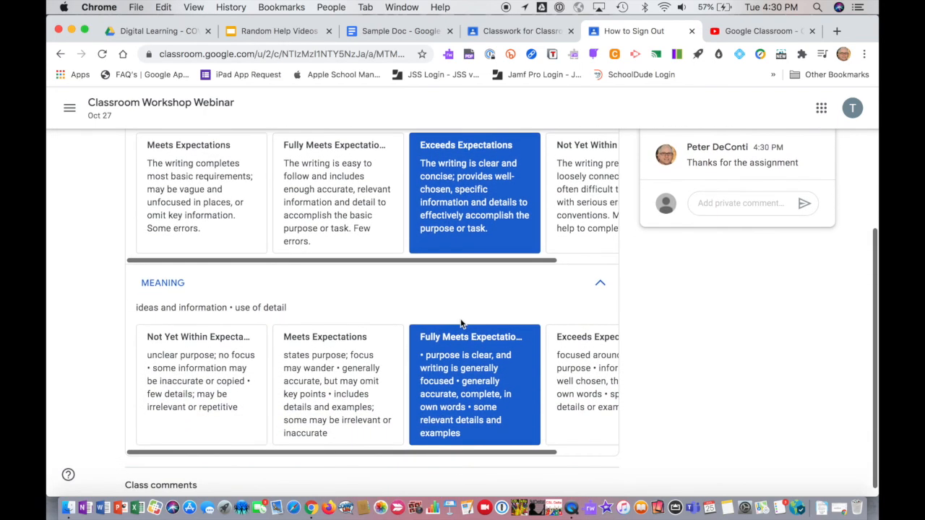
scroll(460, 323, up, 6)
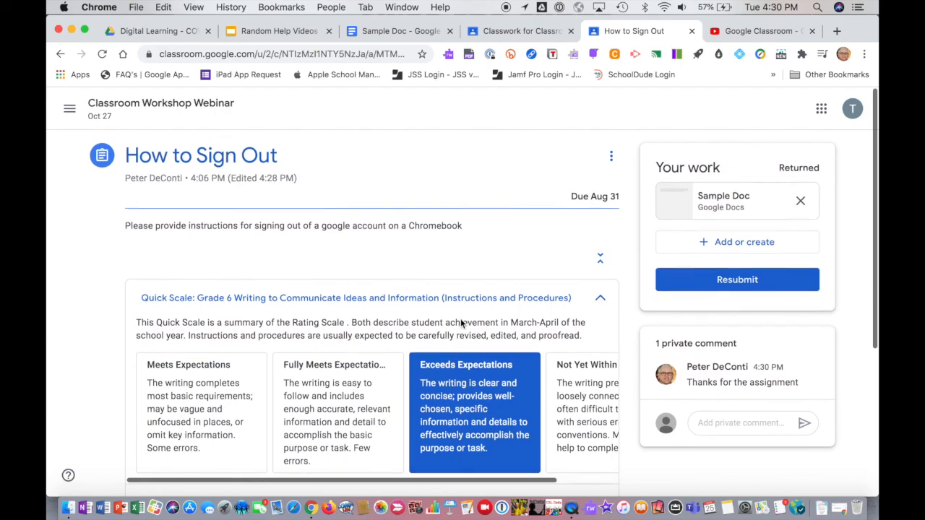